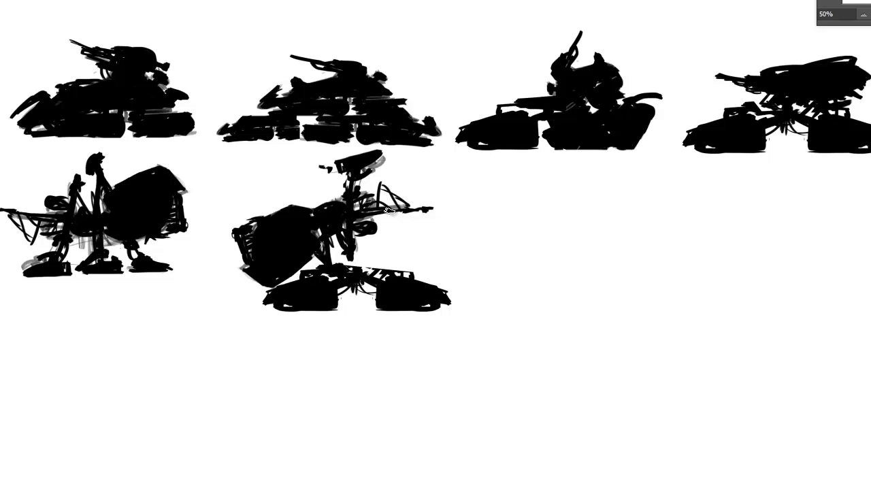
- Paint a small top gun and a filled angular rear hull with raised bumps on the second silhouette of the lower row
{"action": "mouse_move", "coordinate": [389, 205]}
{"action": "left_mouse_down"}
{"action": "mouse_move", "coordinate": [394, 194]}
{"action": "mouse_move", "coordinate": [388, 200]}
{"action": "left_mouse_up"}
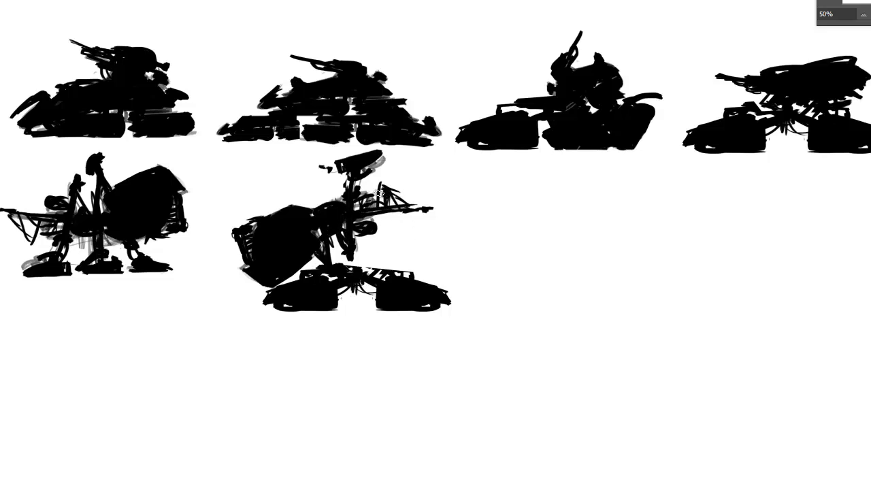
{"action": "left_click_drag", "start_coordinate": [305, 171], "coordinate": [338, 166]}
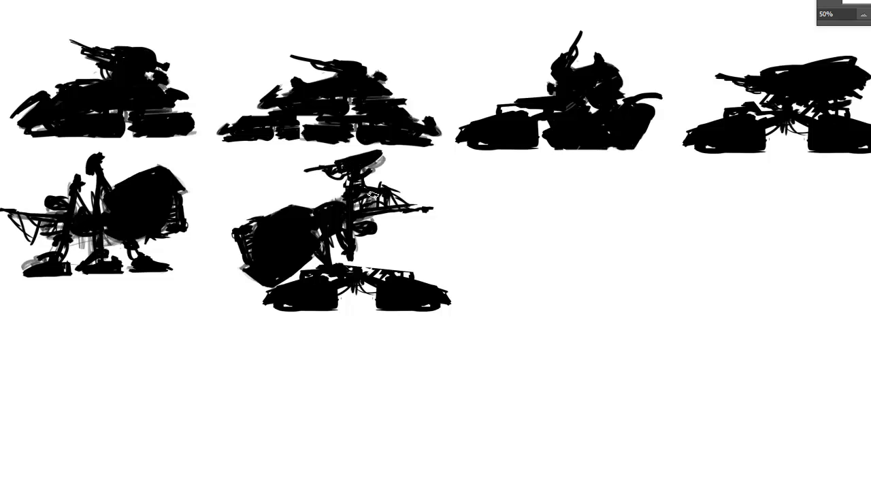
{"action": "mouse_move", "coordinate": [373, 193]}
{"action": "left_mouse_down"}
{"action": "mouse_move", "coordinate": [371, 207]}
{"action": "mouse_move", "coordinate": [391, 185]}
{"action": "mouse_move", "coordinate": [395, 197]}
{"action": "mouse_move", "coordinate": [371, 223]}
{"action": "left_mouse_up"}
{"action": "mouse_move", "coordinate": [333, 271]}
{"action": "left_mouse_down"}
{"action": "mouse_move", "coordinate": [393, 253]}
{"action": "mouse_move", "coordinate": [435, 213]}
{"action": "mouse_move", "coordinate": [397, 212]}
{"action": "mouse_move", "coordinate": [384, 201]}
{"action": "mouse_move", "coordinate": [365, 236]}
{"action": "mouse_move", "coordinate": [403, 220]}
{"action": "mouse_move", "coordinate": [383, 246]}
{"action": "mouse_move", "coordinate": [409, 228]}
{"action": "mouse_move", "coordinate": [383, 230]}
{"action": "mouse_move", "coordinate": [428, 209]}
{"action": "left_mouse_up"}
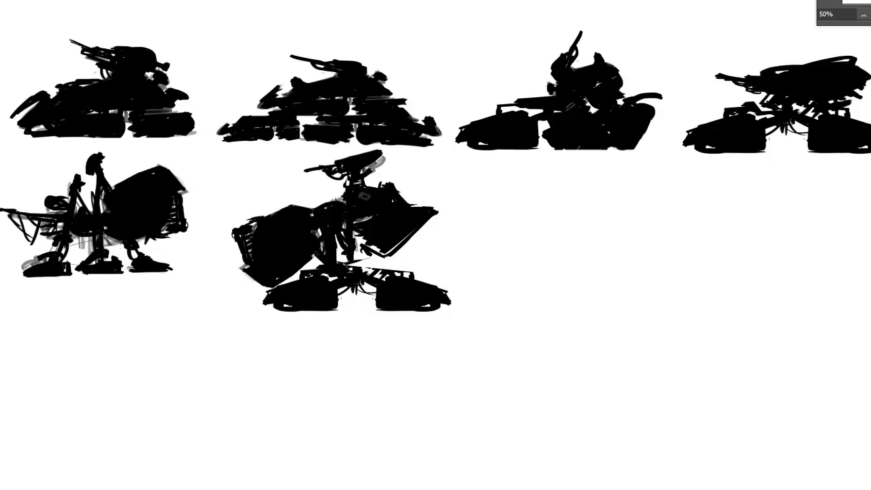
{"action": "mouse_move", "coordinate": [384, 247]}
{"action": "left_mouse_down"}
{"action": "mouse_move", "coordinate": [358, 233]}
{"action": "mouse_move", "coordinate": [389, 251]}
{"action": "mouse_move", "coordinate": [348, 271]}
{"action": "mouse_move", "coordinate": [352, 251]}
{"action": "mouse_move", "coordinate": [343, 260]}
{"action": "mouse_move", "coordinate": [358, 261]}
{"action": "left_mouse_up"}
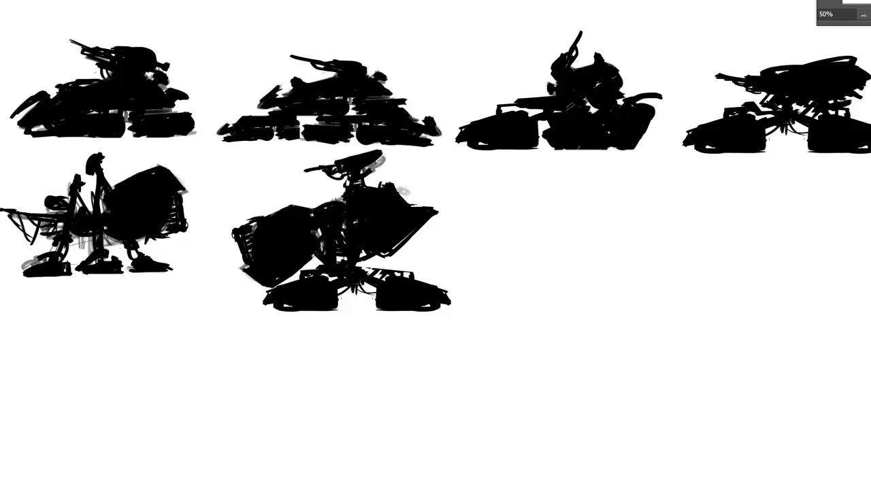
{"action": "mouse_move", "coordinate": [381, 190]}
{"action": "left_mouse_down"}
{"action": "mouse_move", "coordinate": [387, 180]}
{"action": "mouse_move", "coordinate": [406, 196]}
{"action": "left_mouse_up"}
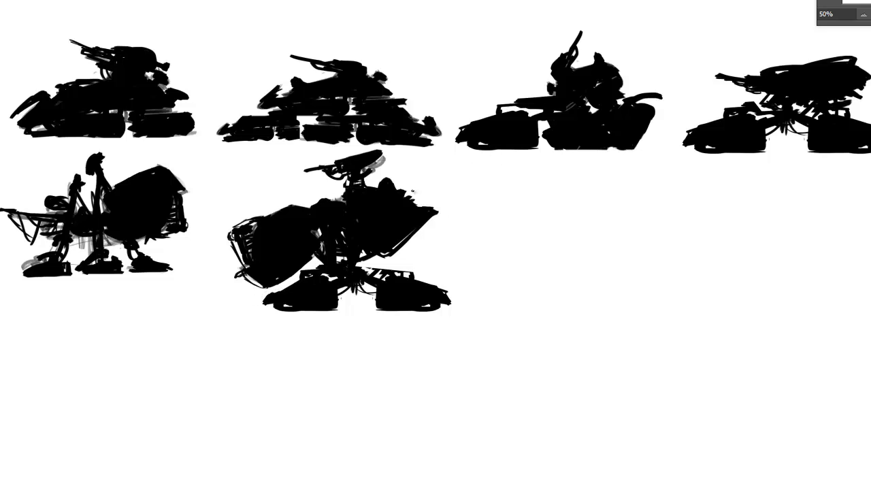
- Select the legged walker silhouette and place a copy in the empty space beside the tracked vehicle in the lower row
{"action": "left_click_drag", "start_coordinate": [450, 217], "coordinate": [449, 226]}
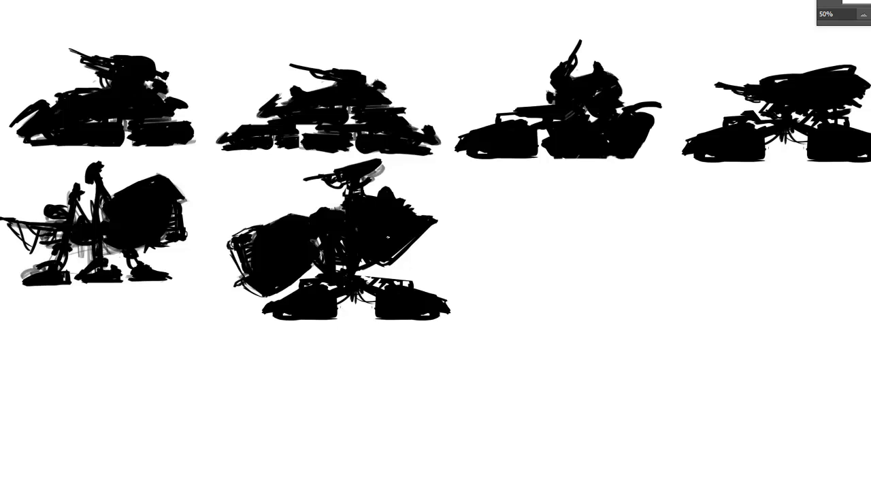
{"action": "left_click_drag", "start_coordinate": [392, 170], "coordinate": [358, 165]}
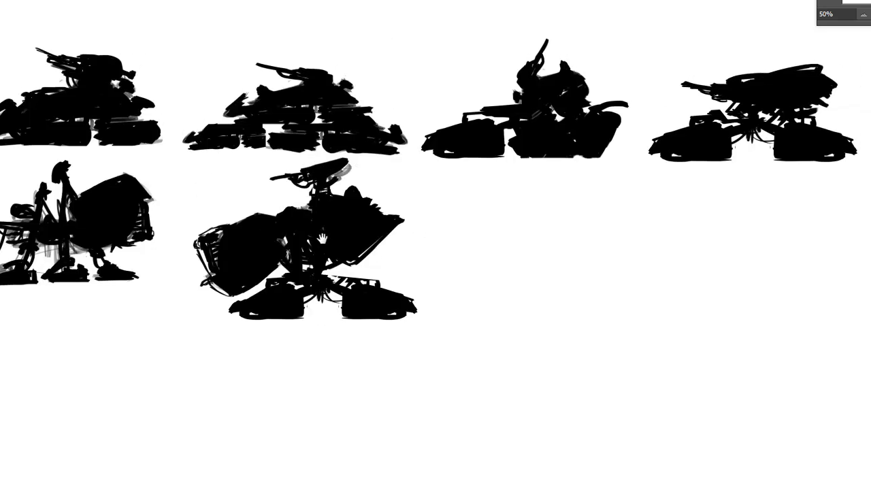
{"action": "left_click_drag", "start_coordinate": [322, 238], "coordinate": [323, 235]}
{"action": "left_click_drag", "start_coordinate": [128, 197], "coordinate": [153, 200]}
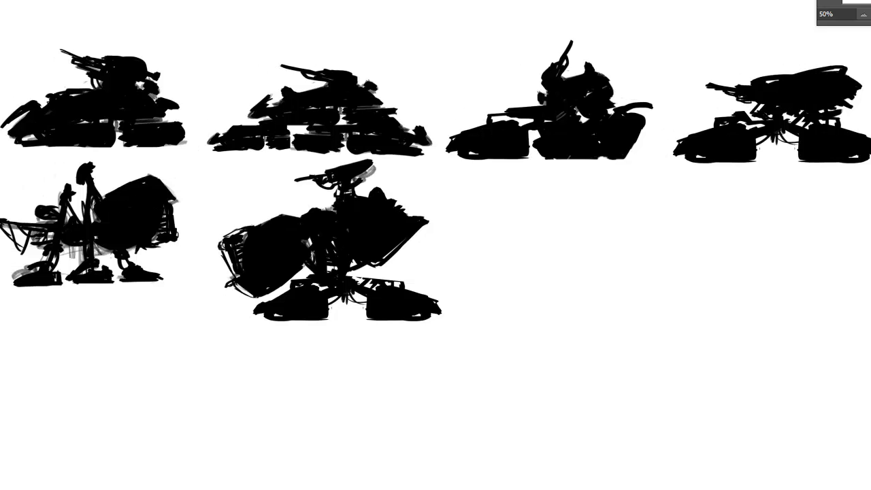
{"action": "mouse_move", "coordinate": [0, 162]}
{"action": "left_mouse_down"}
{"action": "mouse_move", "coordinate": [68, 229]}
{"action": "mouse_move", "coordinate": [225, 316]}
{"action": "mouse_move", "coordinate": [199, 326]}
{"action": "mouse_move", "coordinate": [206, 339]}
{"action": "left_mouse_up"}
{"action": "left_click_drag", "start_coordinate": [167, 264], "coordinate": [171, 272]}
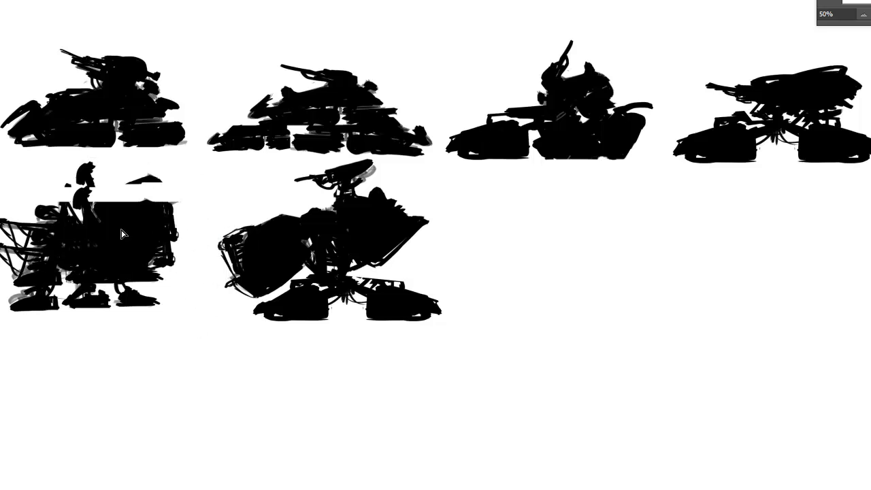
{"action": "left_click_drag", "start_coordinate": [121, 230], "coordinate": [554, 264]}
{"action": "left_click_drag", "start_coordinate": [578, 191], "coordinate": [520, 185]}
{"action": "left_click_drag", "start_coordinate": [472, 265], "coordinate": [545, 238]}
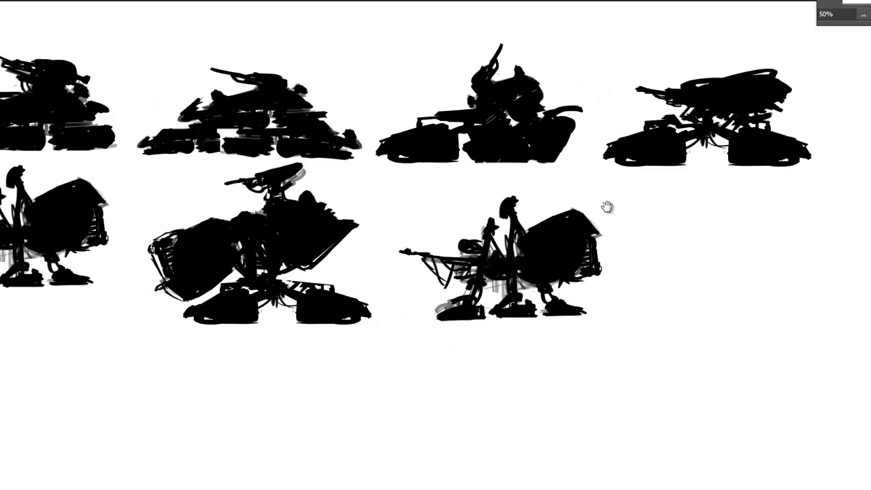
- Free-transform the copied walker by turning it upside down and squashing it into a wide, flat shape
{"action": "key", "text": "ctrl+t"}
{"action": "left_click_drag", "start_coordinate": [653, 175], "coordinate": [422, 155]}
{"action": "left_click_drag", "start_coordinate": [502, 145], "coordinate": [505, 217]}
{"action": "left_click_drag", "start_coordinate": [599, 178], "coordinate": [412, 189]}
{"action": "left_click_drag", "start_coordinate": [508, 260], "coordinate": [509, 311]}
{"action": "left_click_drag", "start_coordinate": [559, 333], "coordinate": [545, 281]}
{"action": "left_click_drag", "start_coordinate": [609, 243], "coordinate": [603, 207]}
{"action": "left_click_drag", "start_coordinate": [568, 272], "coordinate": [675, 267]}
{"action": "left_click_drag", "start_coordinate": [518, 266], "coordinate": [569, 223]}
{"action": "key", "text": "Return"}
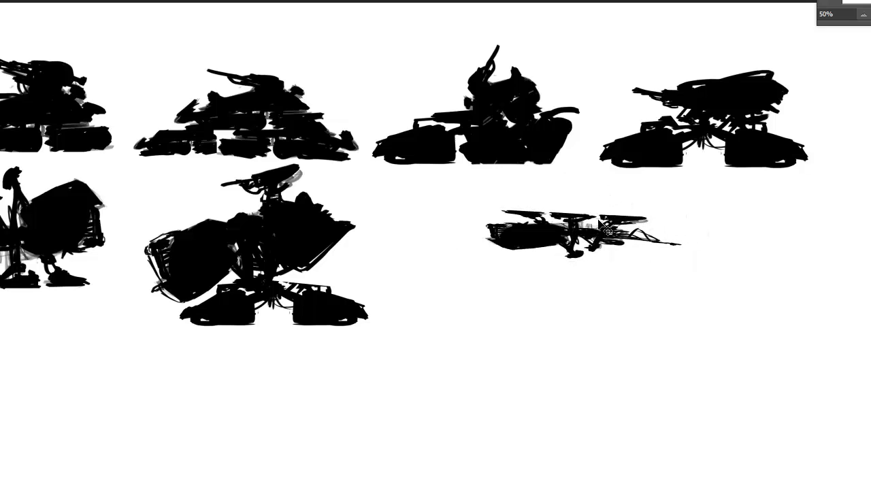
- Flip the flattened copy horizontally and move it below the third silhouette of the upper row, next to the tracked vehicle
{"action": "key", "text": "ctrl+t"}
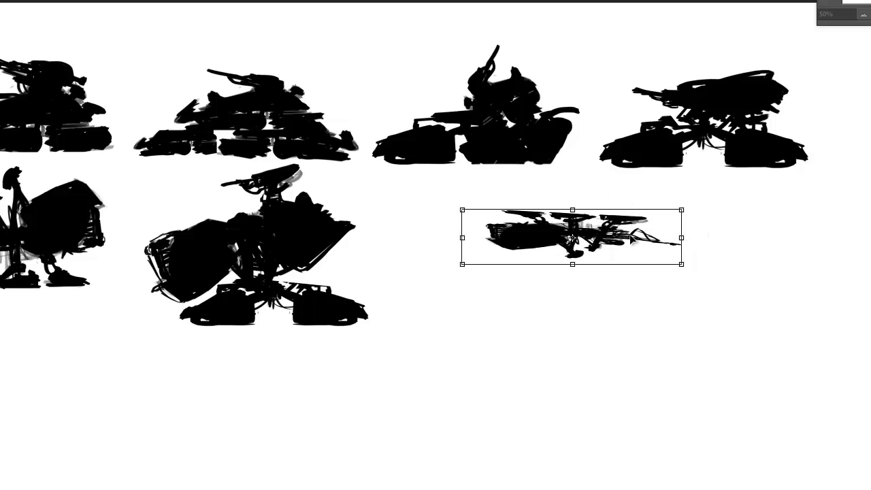
{"action": "right_click", "coordinate": [631, 239]}
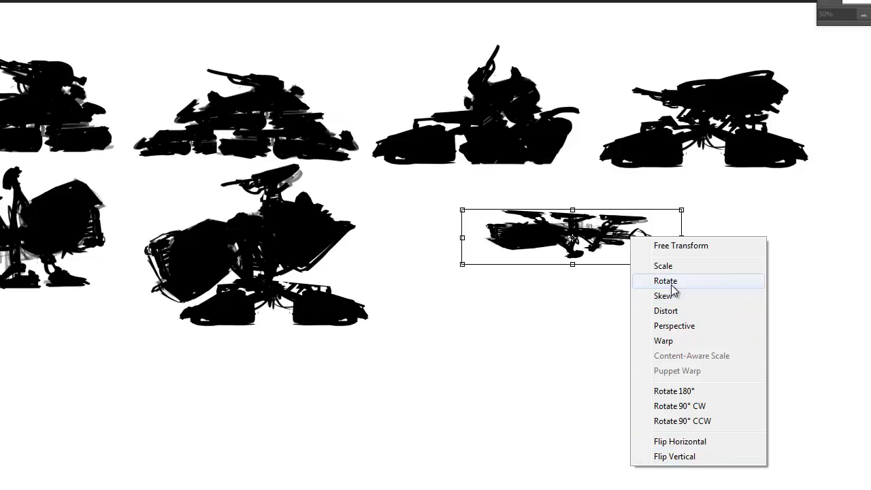
{"action": "left_click", "coordinate": [708, 441]}
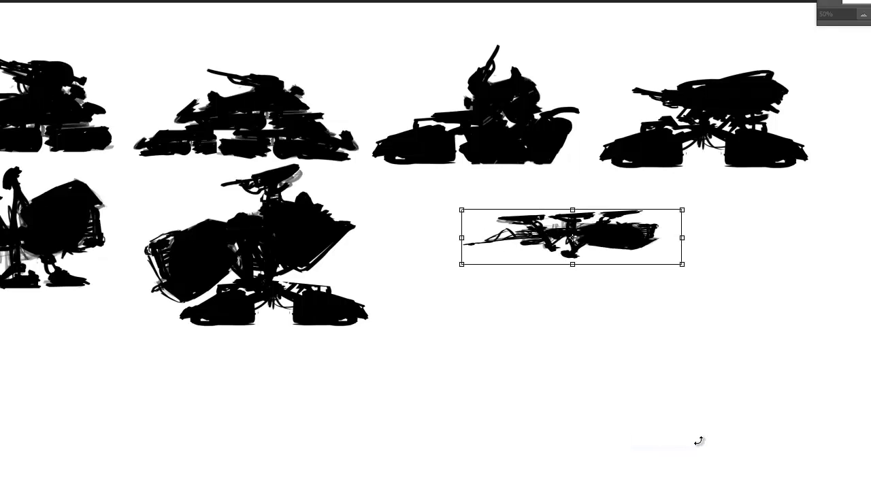
{"action": "key", "text": "Return"}
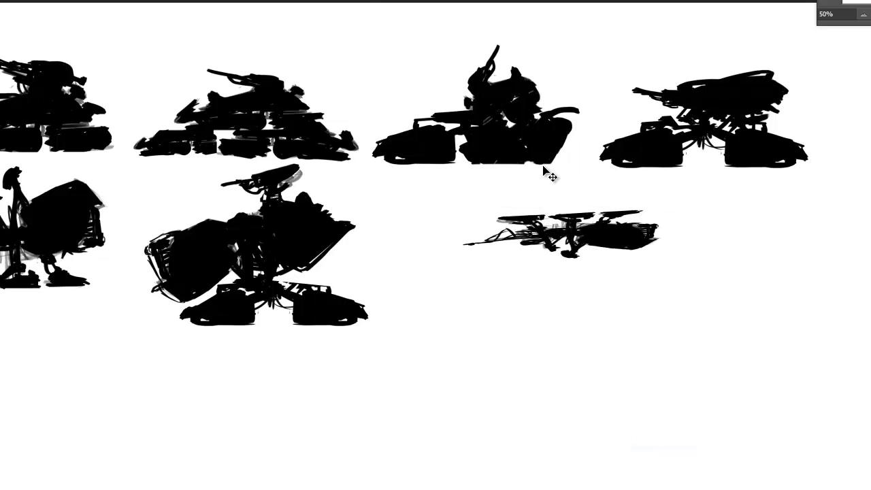
{"action": "left_click_drag", "start_coordinate": [551, 212], "coordinate": [479, 194]}
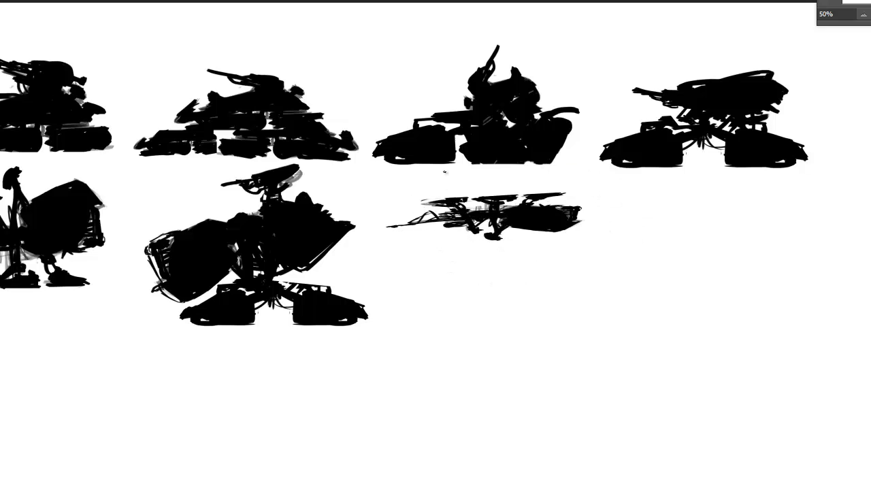
- Trim the front plate off the flattened silhouette and sketch a lower gun arm and curved track outlines beneath it
{"action": "mouse_move", "coordinate": [438, 198]}
{"action": "left_mouse_down"}
{"action": "mouse_move", "coordinate": [450, 197]}
{"action": "mouse_move", "coordinate": [427, 202]}
{"action": "mouse_move", "coordinate": [465, 206]}
{"action": "mouse_move", "coordinate": [457, 206]}
{"action": "mouse_move", "coordinate": [474, 202]}
{"action": "mouse_move", "coordinate": [474, 186]}
{"action": "mouse_move", "coordinate": [487, 195]}
{"action": "left_mouse_up"}
{"action": "key", "text": "v"}
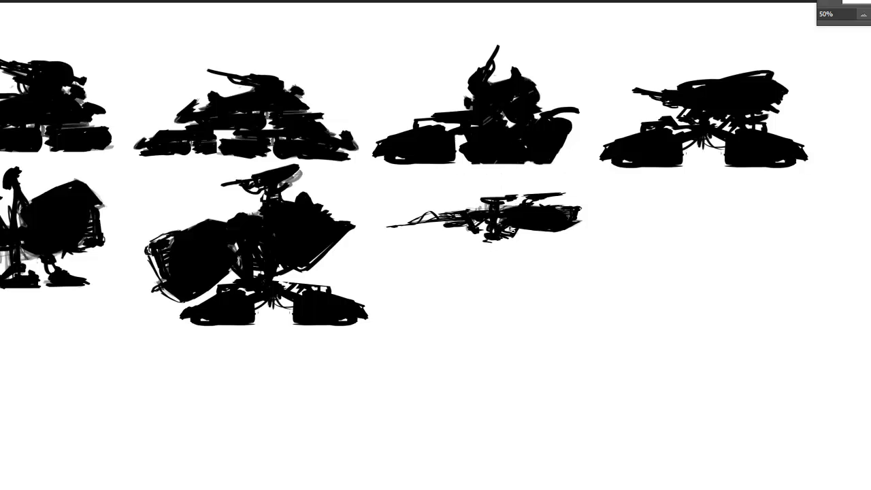
{"action": "mouse_move", "coordinate": [509, 243]}
{"action": "left_mouse_down"}
{"action": "mouse_move", "coordinate": [413, 247]}
{"action": "mouse_move", "coordinate": [400, 257]}
{"action": "mouse_move", "coordinate": [468, 242]}
{"action": "mouse_move", "coordinate": [433, 238]}
{"action": "mouse_move", "coordinate": [422, 241]}
{"action": "mouse_move", "coordinate": [500, 243]}
{"action": "mouse_move", "coordinate": [403, 256]}
{"action": "mouse_move", "coordinate": [414, 258]}
{"action": "mouse_move", "coordinate": [382, 272]}
{"action": "mouse_move", "coordinate": [441, 266]}
{"action": "left_mouse_up"}
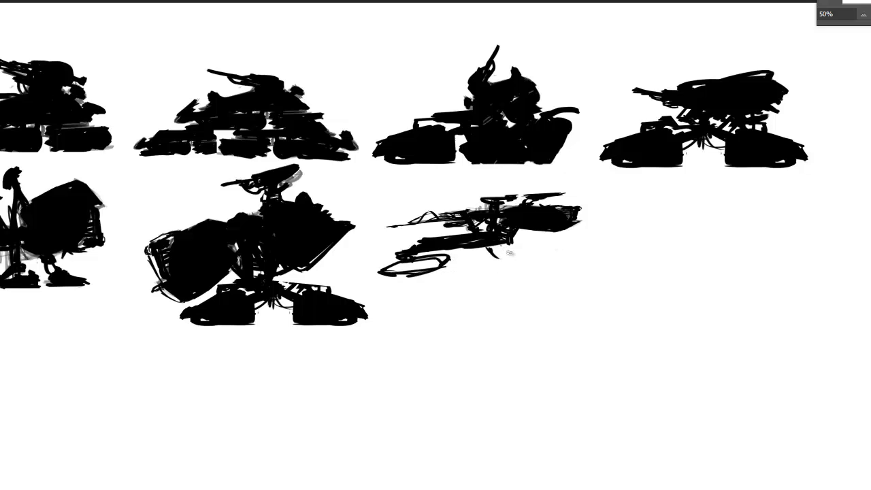
{"action": "mouse_move", "coordinate": [509, 252]}
{"action": "left_mouse_down"}
{"action": "mouse_move", "coordinate": [441, 267]}
{"action": "mouse_move", "coordinate": [520, 276]}
{"action": "mouse_move", "coordinate": [544, 264]}
{"action": "mouse_move", "coordinate": [580, 265]}
{"action": "left_mouse_up"}
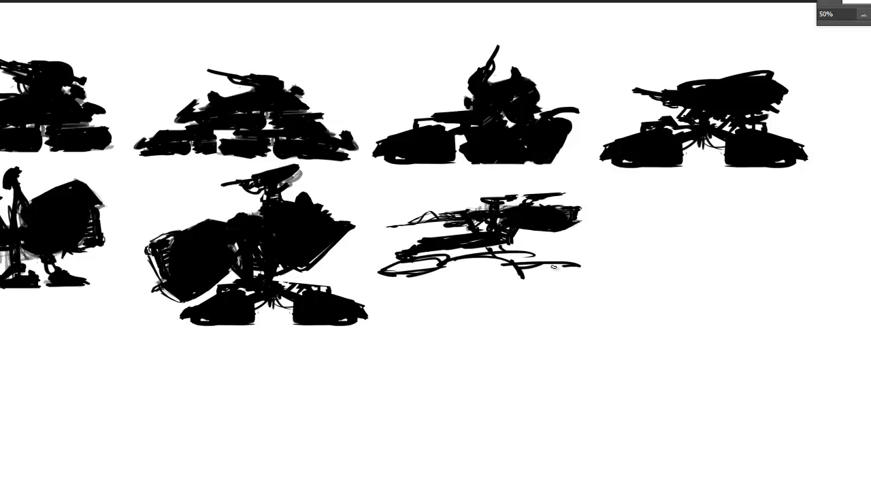
{"action": "left_click_drag", "start_coordinate": [385, 279], "coordinate": [601, 284]}
{"action": "left_click_drag", "start_coordinate": [529, 270], "coordinate": [544, 260]}
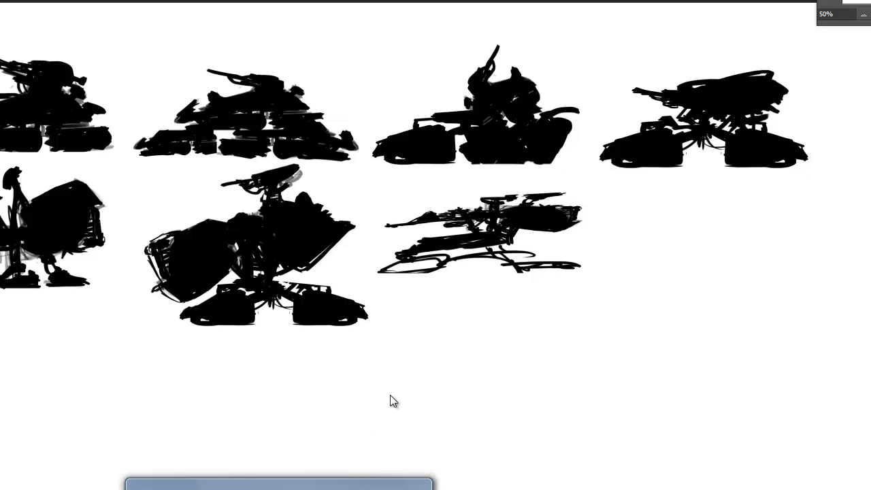
- Switch to the Pandora page in the browser and confirm still listening to resume the music
{"action": "left_click", "coordinate": [205, 486]}
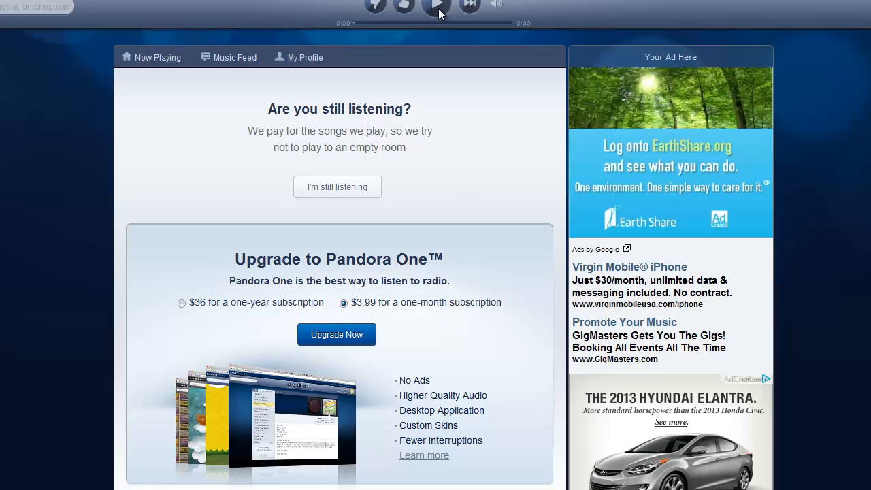
{"action": "left_click", "coordinate": [337, 183]}
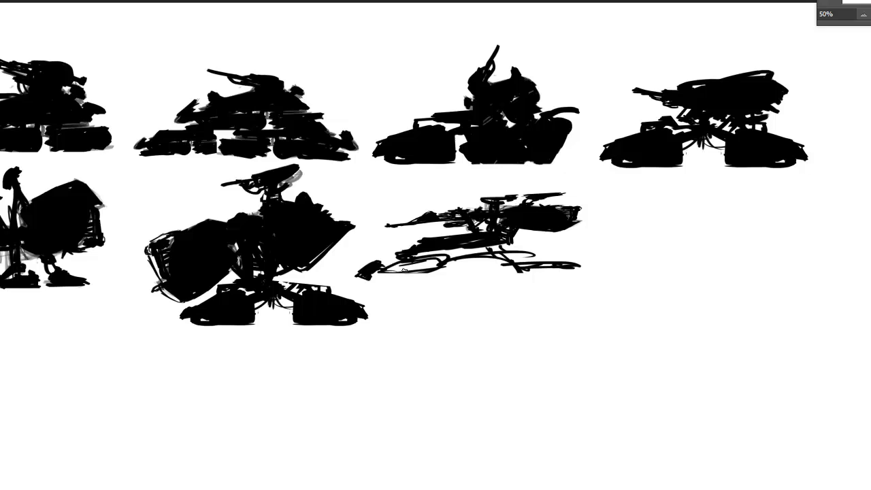
- Fill in the front and rear track shapes of the new tank silhouette with solid black
{"action": "mouse_move", "coordinate": [431, 252]}
{"action": "left_mouse_down"}
{"action": "mouse_move", "coordinate": [385, 268]}
{"action": "mouse_move", "coordinate": [444, 262]}
{"action": "mouse_move", "coordinate": [439, 246]}
{"action": "mouse_move", "coordinate": [449, 249]}
{"action": "mouse_move", "coordinate": [442, 243]}
{"action": "mouse_move", "coordinate": [418, 266]}
{"action": "mouse_move", "coordinate": [455, 273]}
{"action": "mouse_move", "coordinate": [394, 269]}
{"action": "mouse_move", "coordinate": [386, 281]}
{"action": "mouse_move", "coordinate": [462, 283]}
{"action": "left_mouse_up"}
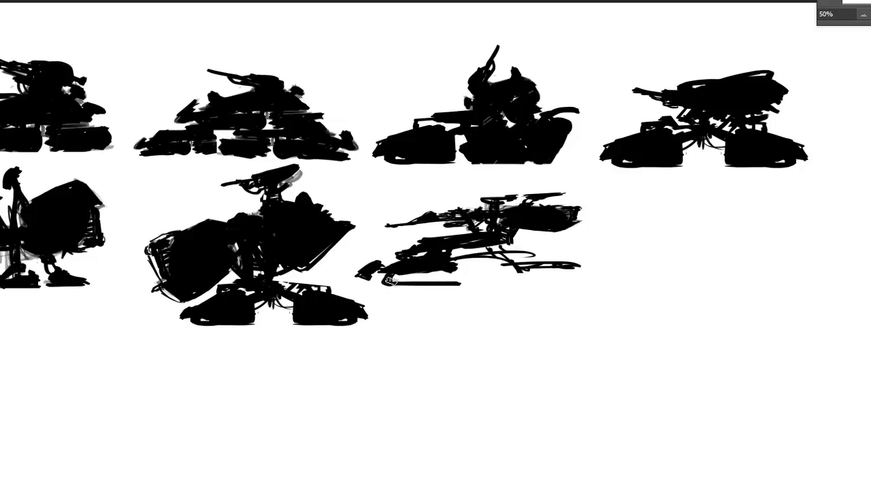
{"action": "mouse_move", "coordinate": [390, 281]}
{"action": "left_mouse_down"}
{"action": "mouse_move", "coordinate": [466, 279]}
{"action": "mouse_move", "coordinate": [458, 270]}
{"action": "mouse_move", "coordinate": [468, 272]}
{"action": "mouse_move", "coordinate": [466, 262]}
{"action": "mouse_move", "coordinate": [479, 278]}
{"action": "mouse_move", "coordinate": [524, 279]}
{"action": "left_mouse_up"}
{"action": "mouse_move", "coordinate": [467, 261]}
{"action": "left_mouse_down"}
{"action": "mouse_move", "coordinate": [507, 251]}
{"action": "mouse_move", "coordinate": [485, 264]}
{"action": "mouse_move", "coordinate": [496, 252]}
{"action": "mouse_move", "coordinate": [489, 255]}
{"action": "mouse_move", "coordinate": [547, 258]}
{"action": "mouse_move", "coordinate": [487, 269]}
{"action": "mouse_move", "coordinate": [493, 256]}
{"action": "mouse_move", "coordinate": [473, 263]}
{"action": "mouse_move", "coordinate": [483, 273]}
{"action": "mouse_move", "coordinate": [556, 273]}
{"action": "mouse_move", "coordinate": [570, 256]}
{"action": "mouse_move", "coordinate": [520, 256]}
{"action": "mouse_move", "coordinate": [529, 239]}
{"action": "mouse_move", "coordinate": [561, 250]}
{"action": "left_mouse_up"}
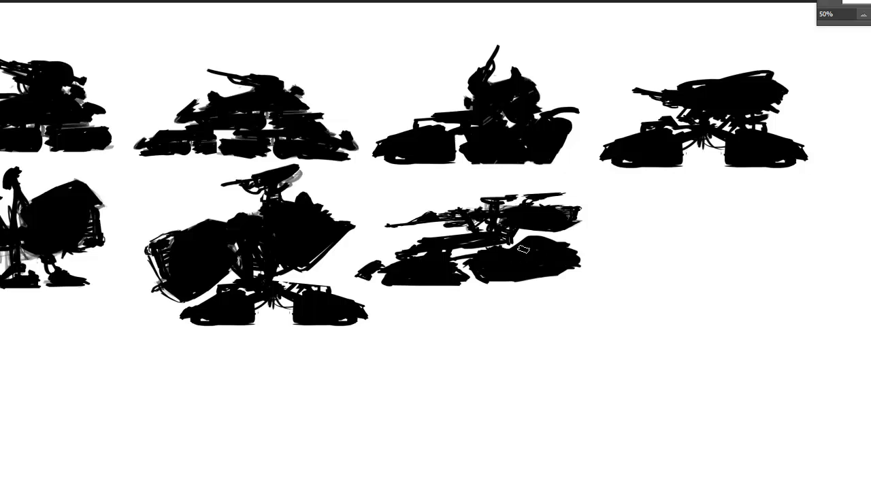
{"action": "left_click_drag", "start_coordinate": [471, 259], "coordinate": [486, 278]}
- Thicken the new tank's central turret mass and reshape its rear track into a flat-bottomed wedge with a sloped back edge
{"action": "mouse_move", "coordinate": [487, 229]}
{"action": "left_mouse_down"}
{"action": "mouse_move", "coordinate": [479, 227]}
{"action": "mouse_move", "coordinate": [488, 204]}
{"action": "left_mouse_up"}
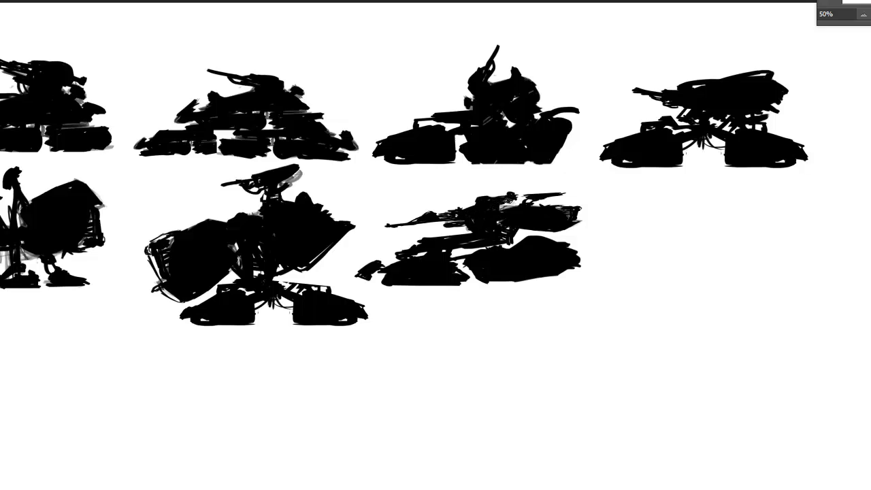
{"action": "left_click_drag", "start_coordinate": [510, 197], "coordinate": [514, 204]}
{"action": "mouse_move", "coordinate": [469, 259]}
{"action": "left_mouse_down"}
{"action": "mouse_move", "coordinate": [480, 264]}
{"action": "mouse_move", "coordinate": [465, 262]}
{"action": "left_mouse_up"}
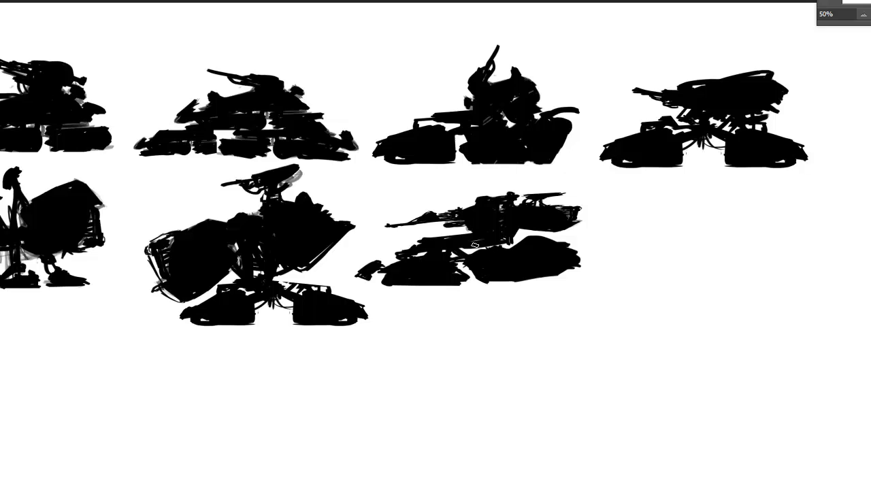
{"action": "left_click_drag", "start_coordinate": [542, 221], "coordinate": [537, 245]}
{"action": "left_click_drag", "start_coordinate": [492, 283], "coordinate": [555, 277]}
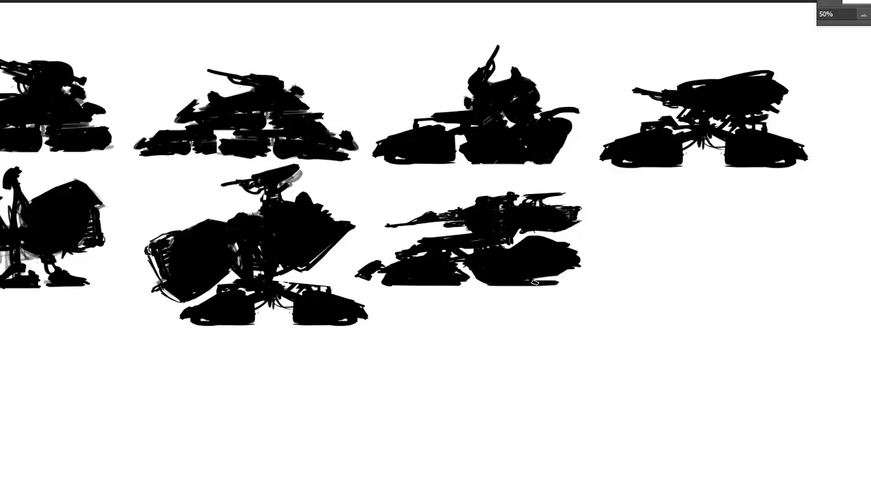
{"action": "mouse_move", "coordinate": [544, 280]}
{"action": "left_mouse_down"}
{"action": "mouse_move", "coordinate": [562, 281]}
{"action": "mouse_move", "coordinate": [563, 269]}
{"action": "mouse_move", "coordinate": [569, 282]}
{"action": "mouse_move", "coordinate": [567, 264]}
{"action": "mouse_move", "coordinate": [558, 276]}
{"action": "mouse_move", "coordinate": [571, 270]}
{"action": "mouse_move", "coordinate": [564, 268]}
{"action": "mouse_move", "coordinate": [585, 271]}
{"action": "mouse_move", "coordinate": [552, 242]}
{"action": "mouse_move", "coordinate": [579, 267]}
{"action": "mouse_move", "coordinate": [579, 288]}
{"action": "mouse_move", "coordinate": [569, 290]}
{"action": "mouse_move", "coordinate": [576, 251]}
{"action": "left_mouse_up"}
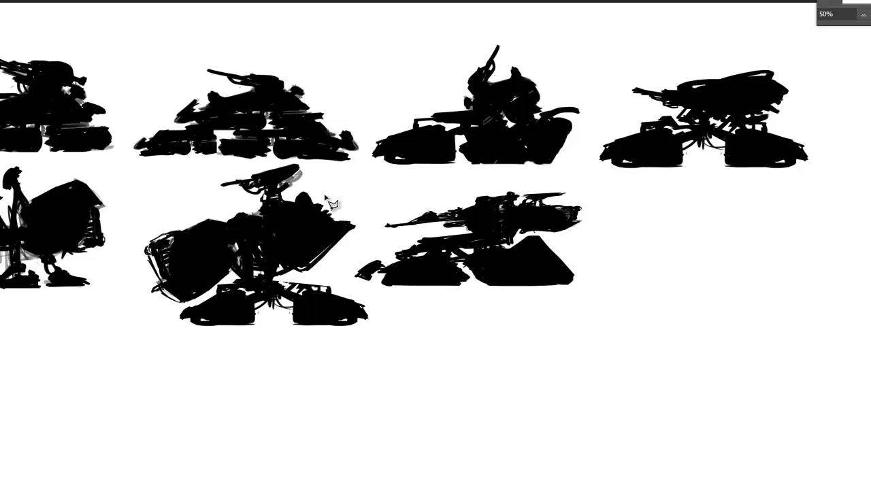
- Select the new tank silhouette with the Polygonal Lasso, shift it away from its neighbour, enlarge it slightly and deselect
{"action": "left_click_drag", "start_coordinate": [400, 201], "coordinate": [496, 186]}
{"action": "left_click", "coordinate": [499, 180]}
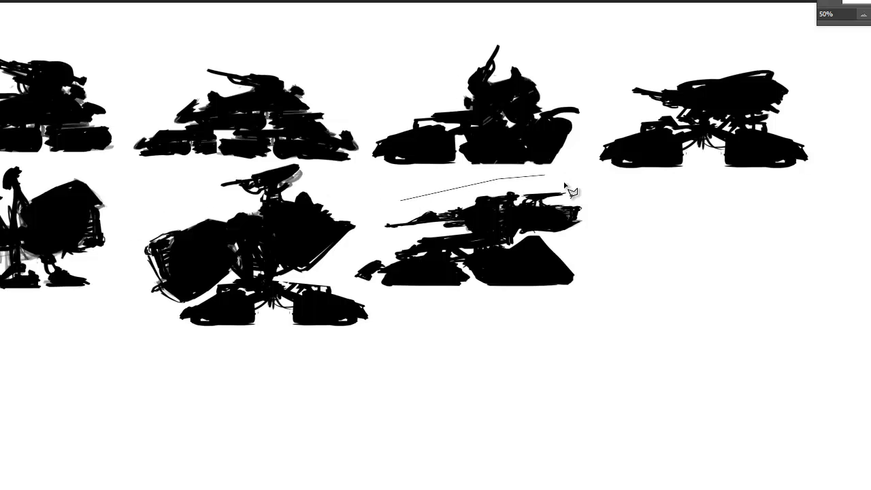
{"action": "left_click", "coordinate": [563, 183]}
{"action": "left_click", "coordinate": [603, 202]}
{"action": "left_click", "coordinate": [608, 259]}
{"action": "left_click", "coordinate": [580, 310]}
{"action": "left_click", "coordinate": [339, 270]}
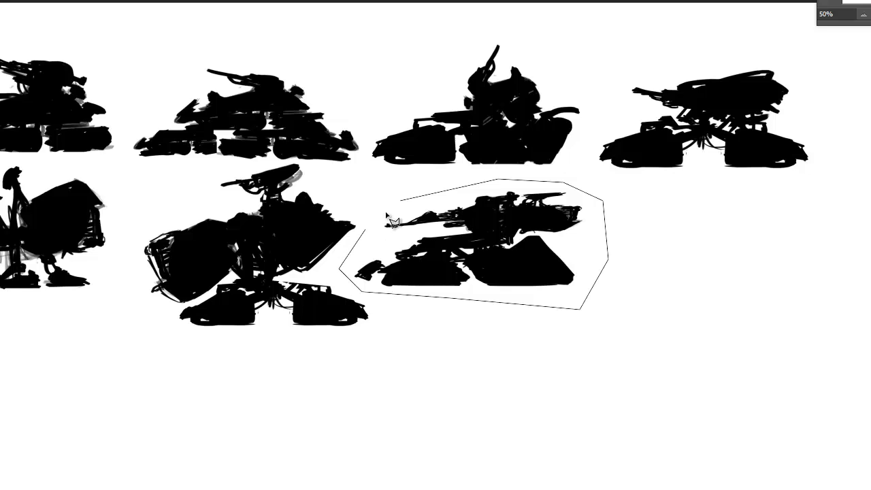
{"action": "left_click", "coordinate": [400, 200]}
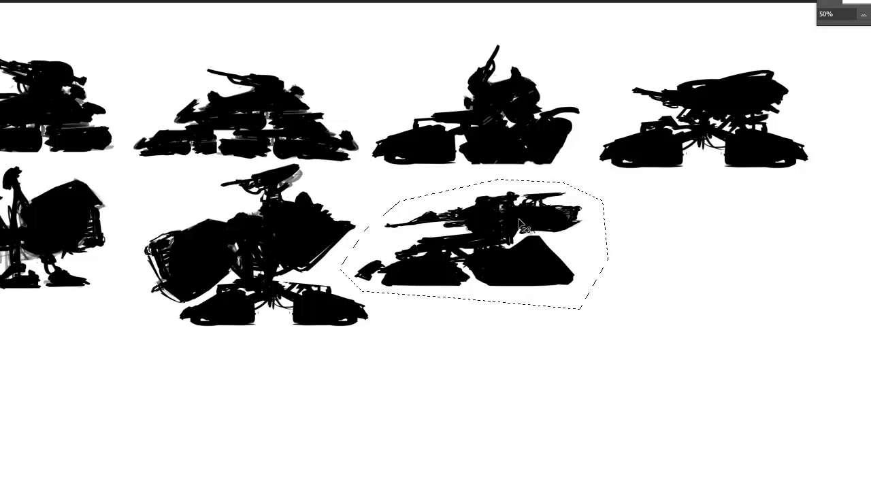
{"action": "mouse_move", "coordinate": [518, 224]}
{"action": "left_mouse_down"}
{"action": "mouse_move", "coordinate": [571, 228]}
{"action": "mouse_move", "coordinate": [550, 228]}
{"action": "left_mouse_up"}
{"action": "key", "text": "ctrl+t"}
{"action": "left_click_drag", "start_coordinate": [636, 285], "coordinate": [666, 304]}
{"action": "left_click_drag", "start_coordinate": [620, 260], "coordinate": [611, 267]}
{"action": "key", "text": "Return"}
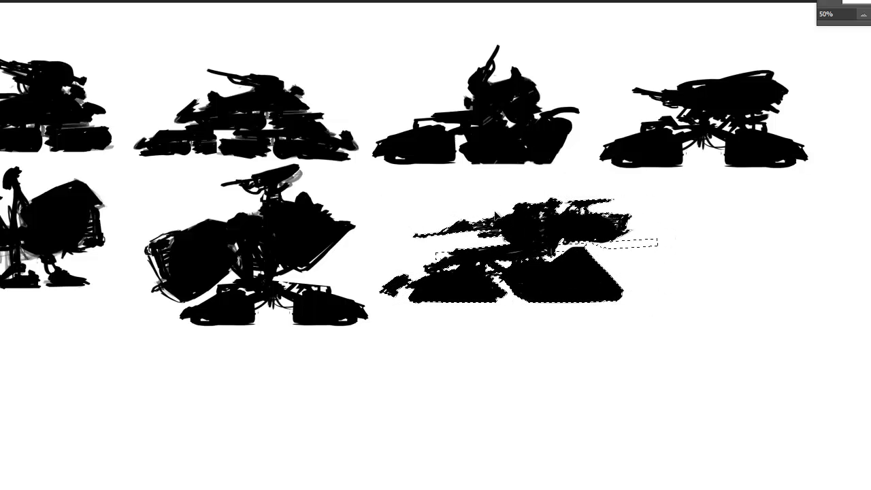
{"action": "key", "text": "ctrl+d"}
- Look over the finished silhouettes across the rows of the sheet
{"action": "key", "text": "b"}
{"action": "mouse_move", "coordinate": [512, 273]}
{"action": "left_mouse_down"}
{"action": "mouse_move", "coordinate": [504, 268]}
{"action": "mouse_move", "coordinate": [612, 264]}
{"action": "left_mouse_up"}
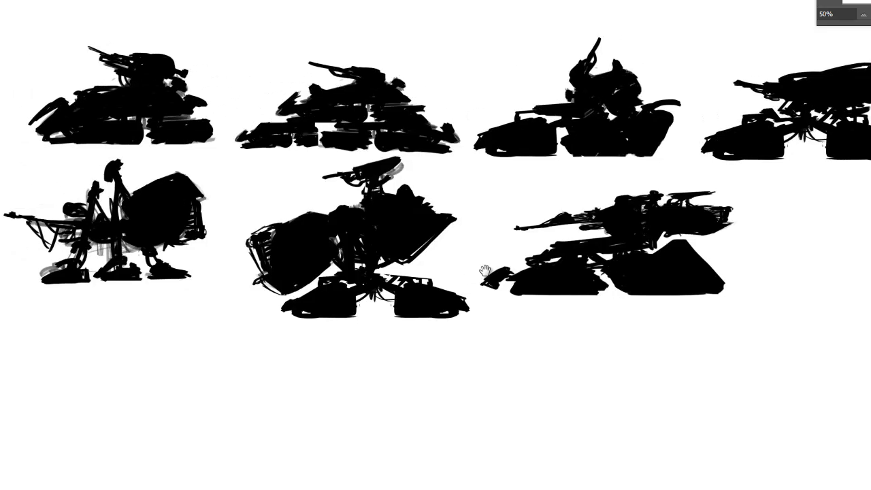
{"action": "key", "text": "v"}
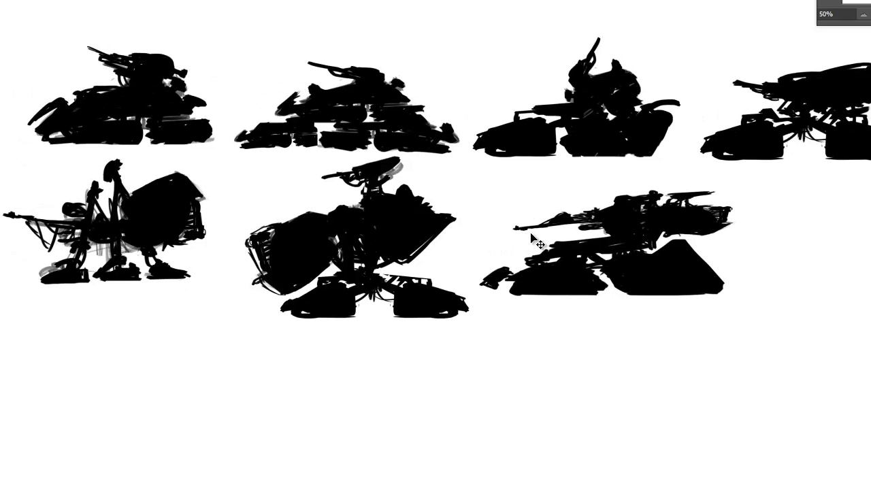
{"action": "left_click_drag", "start_coordinate": [459, 245], "coordinate": [527, 254]}
{"action": "left_click_drag", "start_coordinate": [473, 253], "coordinate": [514, 230]}
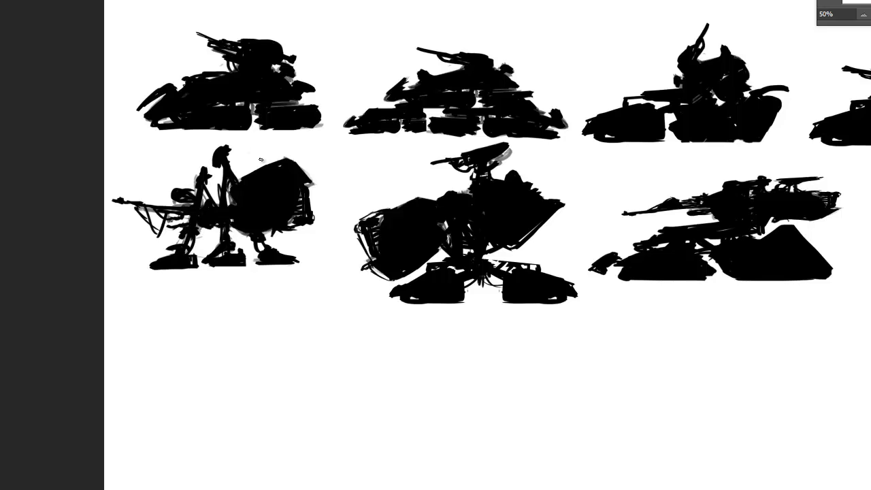
{"action": "key", "text": "space"}
{"action": "mouse_move", "coordinate": [419, 218]}
{"action": "left_mouse_down"}
{"action": "mouse_move", "coordinate": [370, 206]}
{"action": "mouse_move", "coordinate": [401, 182]}
{"action": "mouse_move", "coordinate": [339, 169]}
{"action": "left_mouse_up"}
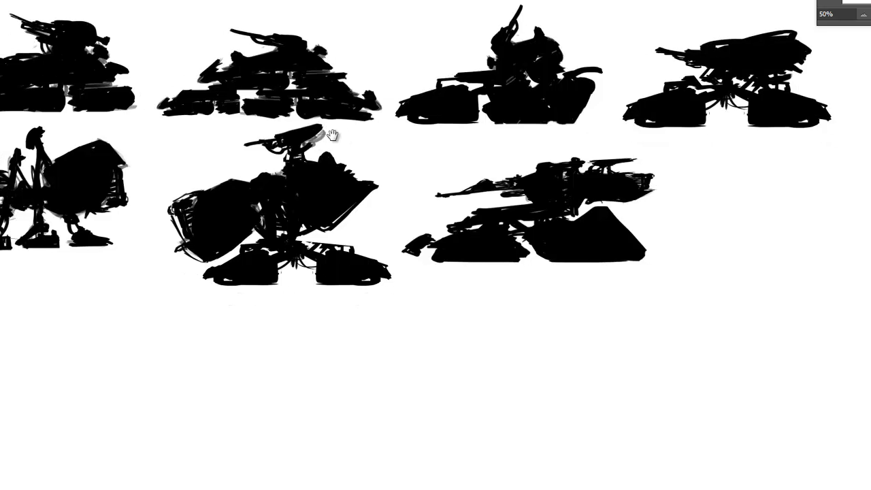
{"action": "mouse_move", "coordinate": [537, 199]}
{"action": "left_mouse_down"}
{"action": "mouse_move", "coordinate": [429, 186]}
{"action": "mouse_move", "coordinate": [599, 200]}
{"action": "mouse_move", "coordinate": [372, 193]}
{"action": "left_mouse_up"}
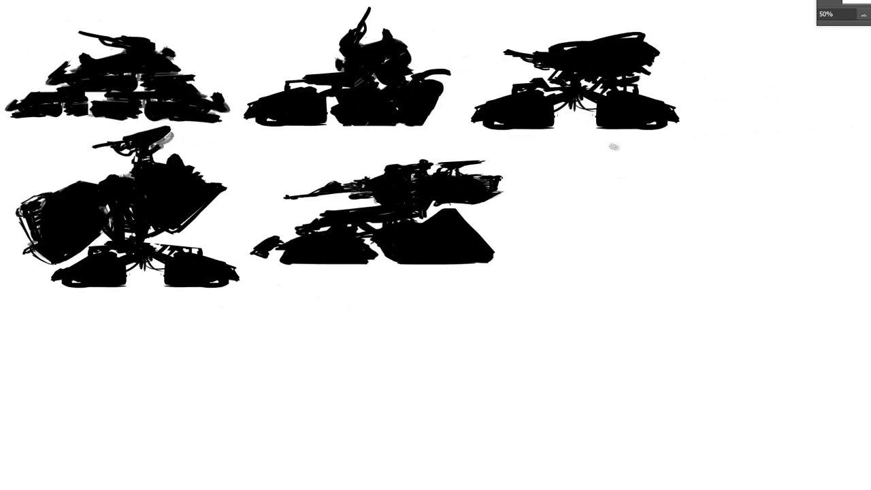
- Sketch a new vehicle outline in the empty space after the last tank, with a rounded front pod, low hull, splayed legs and forward-curving rear arm
{"action": "key", "text": "space"}
{"action": "left_click_drag", "start_coordinate": [585, 237], "coordinate": [537, 219]}
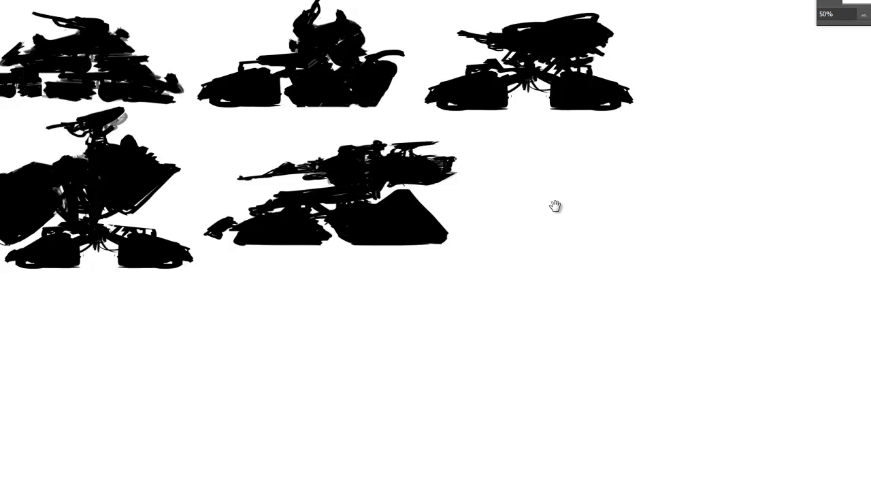
{"action": "mouse_move", "coordinate": [523, 210]}
{"action": "left_mouse_down"}
{"action": "mouse_move", "coordinate": [505, 214]}
{"action": "mouse_move", "coordinate": [552, 232]}
{"action": "mouse_move", "coordinate": [565, 223]}
{"action": "left_mouse_up"}
{"action": "mouse_move", "coordinate": [496, 216]}
{"action": "left_mouse_down"}
{"action": "mouse_move", "coordinate": [562, 207]}
{"action": "mouse_move", "coordinate": [567, 222]}
{"action": "mouse_move", "coordinate": [548, 207]}
{"action": "mouse_move", "coordinate": [655, 194]}
{"action": "left_mouse_up"}
{"action": "mouse_move", "coordinate": [672, 159]}
{"action": "left_mouse_down"}
{"action": "mouse_move", "coordinate": [648, 138]}
{"action": "mouse_move", "coordinate": [608, 140]}
{"action": "mouse_move", "coordinate": [588, 154]}
{"action": "mouse_move", "coordinate": [620, 154]}
{"action": "mouse_move", "coordinate": [622, 146]}
{"action": "mouse_move", "coordinate": [607, 141]}
{"action": "mouse_move", "coordinate": [633, 132]}
{"action": "mouse_move", "coordinate": [667, 149]}
{"action": "mouse_move", "coordinate": [640, 145]}
{"action": "mouse_move", "coordinate": [653, 134]}
{"action": "mouse_move", "coordinate": [665, 140]}
{"action": "mouse_move", "coordinate": [646, 155]}
{"action": "mouse_move", "coordinate": [671, 167]}
{"action": "left_mouse_up"}
{"action": "mouse_move", "coordinate": [674, 147]}
{"action": "left_mouse_down"}
{"action": "mouse_move", "coordinate": [638, 185]}
{"action": "mouse_move", "coordinate": [648, 170]}
{"action": "mouse_move", "coordinate": [630, 198]}
{"action": "left_mouse_up"}
{"action": "left_click_drag", "start_coordinate": [654, 168], "coordinate": [633, 208]}
{"action": "left_click_drag", "start_coordinate": [640, 195], "coordinate": [639, 211]}
{"action": "mouse_move", "coordinate": [629, 191]}
{"action": "left_mouse_down"}
{"action": "mouse_move", "coordinate": [595, 198]}
{"action": "mouse_move", "coordinate": [638, 227]}
{"action": "mouse_move", "coordinate": [640, 184]}
{"action": "mouse_move", "coordinate": [652, 212]}
{"action": "left_mouse_up"}
{"action": "mouse_move", "coordinate": [547, 257]}
{"action": "left_mouse_down"}
{"action": "mouse_move", "coordinate": [606, 230]}
{"action": "mouse_move", "coordinate": [670, 228]}
{"action": "mouse_move", "coordinate": [633, 226]}
{"action": "mouse_move", "coordinate": [672, 235]}
{"action": "left_mouse_up"}
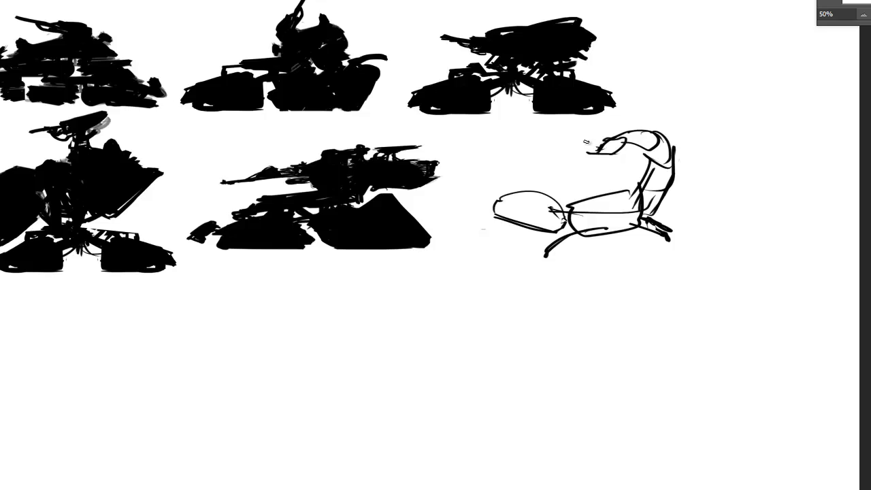
- Fill the weapon head, the curved arm behind it and the rounded front pod of the sketched vehicle with solid black
{"action": "left_click_drag", "start_coordinate": [619, 137], "coordinate": [603, 149]}
{"action": "left_click_drag", "start_coordinate": [602, 152], "coordinate": [620, 147]}
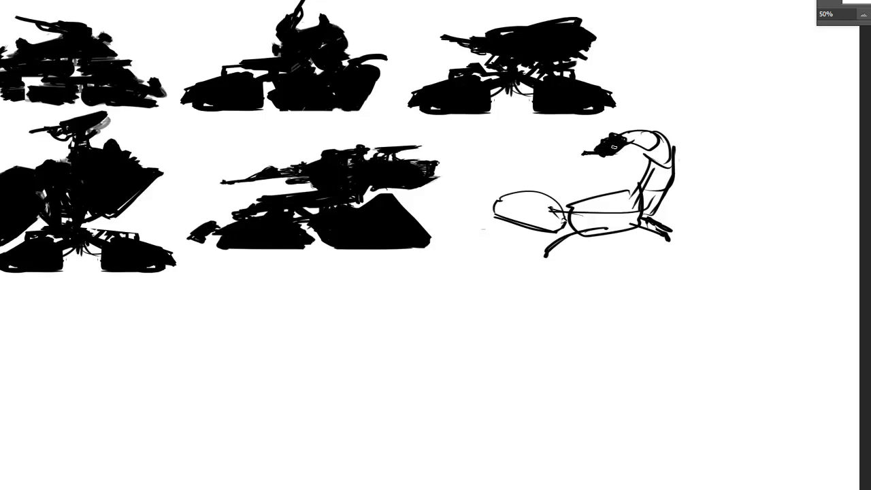
{"action": "left_click_drag", "start_coordinate": [614, 147], "coordinate": [648, 136]}
{"action": "mouse_move", "coordinate": [500, 214]}
{"action": "left_mouse_down"}
{"action": "mouse_move", "coordinate": [545, 219]}
{"action": "mouse_move", "coordinate": [516, 222]}
{"action": "mouse_move", "coordinate": [513, 207]}
{"action": "mouse_move", "coordinate": [503, 209]}
{"action": "mouse_move", "coordinate": [528, 201]}
{"action": "mouse_move", "coordinate": [499, 206]}
{"action": "mouse_move", "coordinate": [543, 225]}
{"action": "mouse_move", "coordinate": [542, 212]}
{"action": "mouse_move", "coordinate": [505, 203]}
{"action": "mouse_move", "coordinate": [534, 198]}
{"action": "mouse_move", "coordinate": [508, 193]}
{"action": "mouse_move", "coordinate": [518, 197]}
{"action": "mouse_move", "coordinate": [499, 202]}
{"action": "mouse_move", "coordinate": [529, 215]}
{"action": "mouse_move", "coordinate": [505, 216]}
{"action": "mouse_move", "coordinate": [521, 197]}
{"action": "mouse_move", "coordinate": [550, 206]}
{"action": "mouse_move", "coordinate": [527, 194]}
{"action": "mouse_move", "coordinate": [557, 219]}
{"action": "mouse_move", "coordinate": [522, 203]}
{"action": "mouse_move", "coordinate": [529, 215]}
{"action": "mouse_move", "coordinate": [529, 200]}
{"action": "mouse_move", "coordinate": [540, 214]}
{"action": "mouse_move", "coordinate": [538, 199]}
{"action": "mouse_move", "coordinate": [556, 222]}
{"action": "mouse_move", "coordinate": [528, 230]}
{"action": "left_mouse_up"}
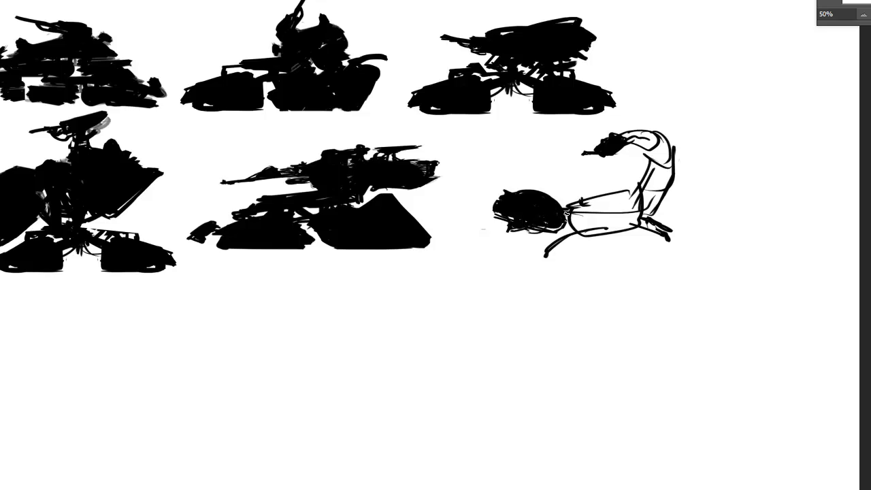
{"action": "mouse_move", "coordinate": [566, 214]}
{"action": "left_mouse_down"}
{"action": "mouse_move", "coordinate": [578, 219]}
{"action": "mouse_move", "coordinate": [572, 222]}
{"action": "left_mouse_up"}
{"action": "mouse_move", "coordinate": [635, 136]}
{"action": "left_mouse_down"}
{"action": "mouse_move", "coordinate": [653, 140]}
{"action": "mouse_move", "coordinate": [636, 146]}
{"action": "mouse_move", "coordinate": [656, 140]}
{"action": "left_mouse_up"}
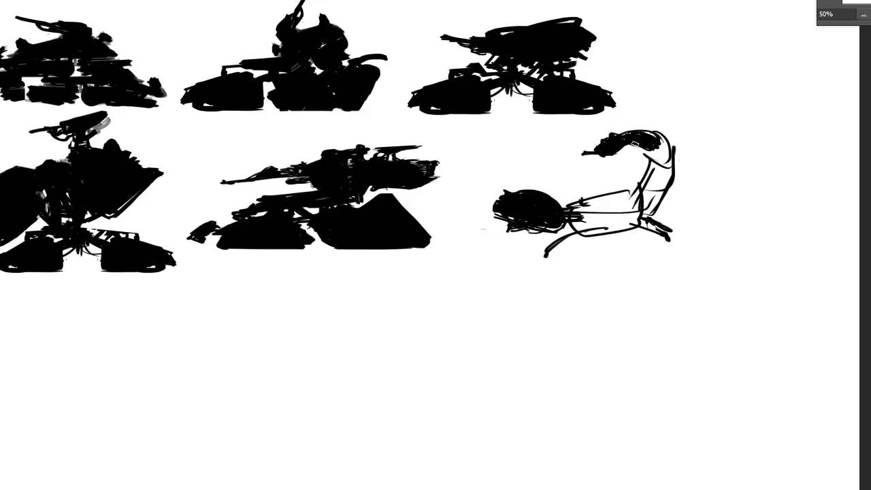
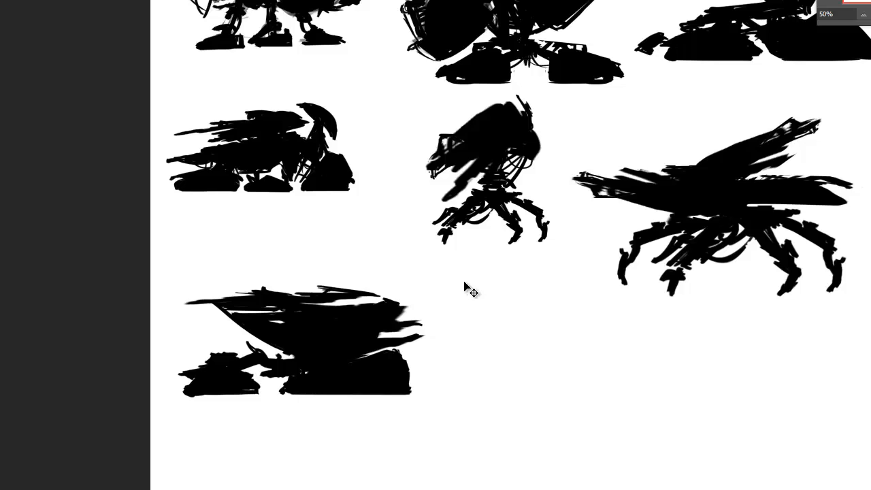
- Rotate, squash and stretch the lowest winged-vehicle silhouette with Free Transform into a narrow diagonal form rising to the right
{"action": "key", "text": "ctrl+t"}
{"action": "left_click_drag", "start_coordinate": [432, 238], "coordinate": [235, 231]}
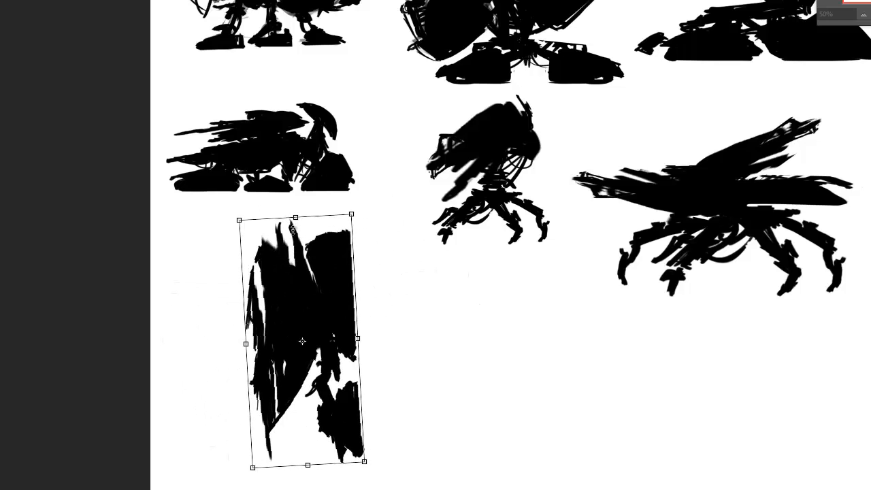
{"action": "left_click_drag", "start_coordinate": [293, 228], "coordinate": [298, 326]}
{"action": "left_click_drag", "start_coordinate": [296, 416], "coordinate": [364, 416]}
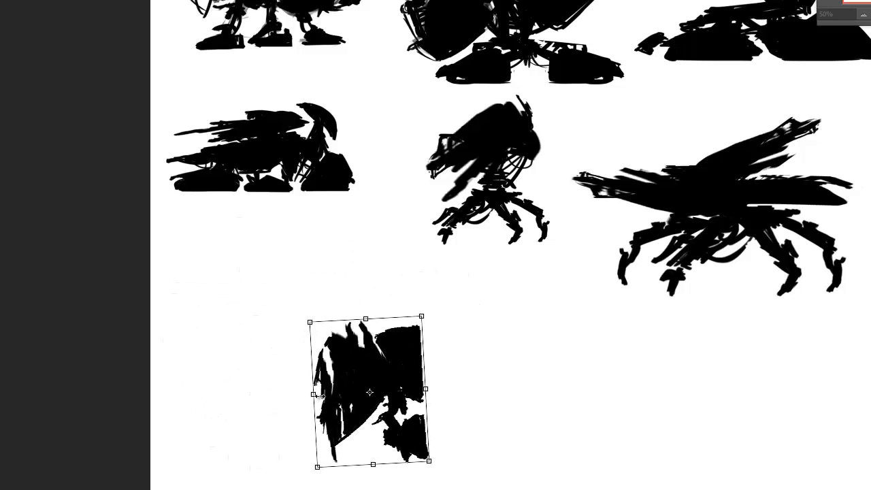
{"action": "left_click_drag", "start_coordinate": [317, 393], "coordinate": [240, 394]}
{"action": "left_click_drag", "start_coordinate": [335, 466], "coordinate": [308, 249]}
{"action": "left_click_drag", "start_coordinate": [409, 231], "coordinate": [302, 385]}
{"action": "left_click_drag", "start_coordinate": [352, 293], "coordinate": [320, 309]}
{"action": "key", "text": "Return"}
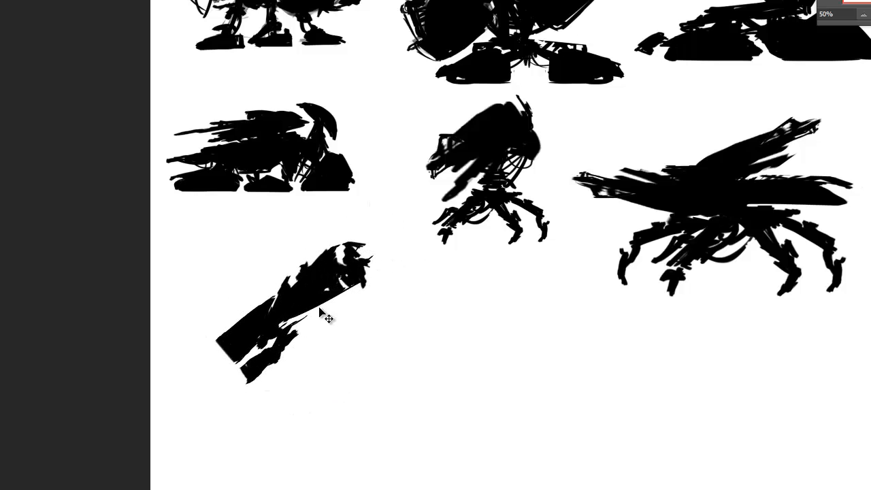
- Erase the upper edge of the diagonal silhouette down to a slim tapering barrel and a clean-topped hull
{"action": "key", "text": "e"}
{"action": "mouse_move", "coordinate": [320, 260]}
{"action": "left_mouse_down"}
{"action": "mouse_move", "coordinate": [372, 235]}
{"action": "mouse_move", "coordinate": [393, 260]}
{"action": "left_mouse_up"}
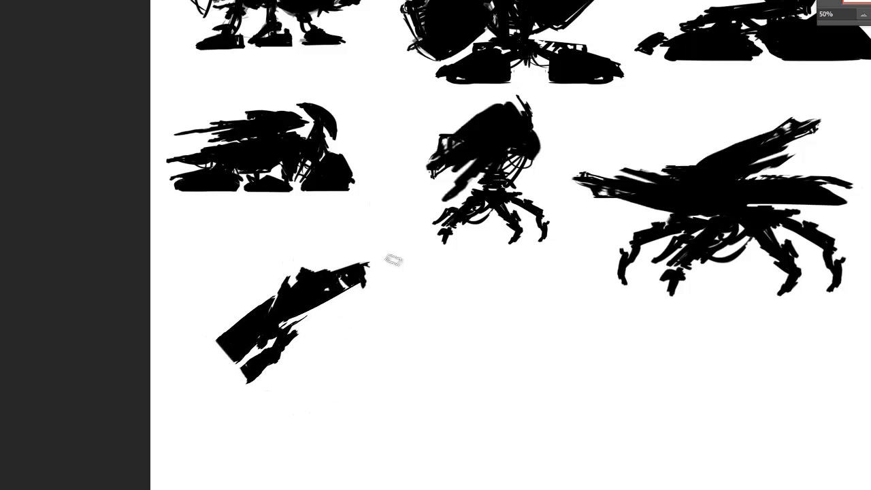
{"action": "mouse_move", "coordinate": [306, 273]}
{"action": "left_mouse_down"}
{"action": "mouse_move", "coordinate": [403, 260]}
{"action": "mouse_move", "coordinate": [281, 276]}
{"action": "mouse_move", "coordinate": [334, 268]}
{"action": "left_mouse_up"}
{"action": "mouse_move", "coordinate": [283, 281]}
{"action": "left_mouse_down"}
{"action": "mouse_move", "coordinate": [342, 265]}
{"action": "mouse_move", "coordinate": [294, 285]}
{"action": "mouse_move", "coordinate": [349, 274]}
{"action": "mouse_move", "coordinate": [267, 291]}
{"action": "left_mouse_up"}
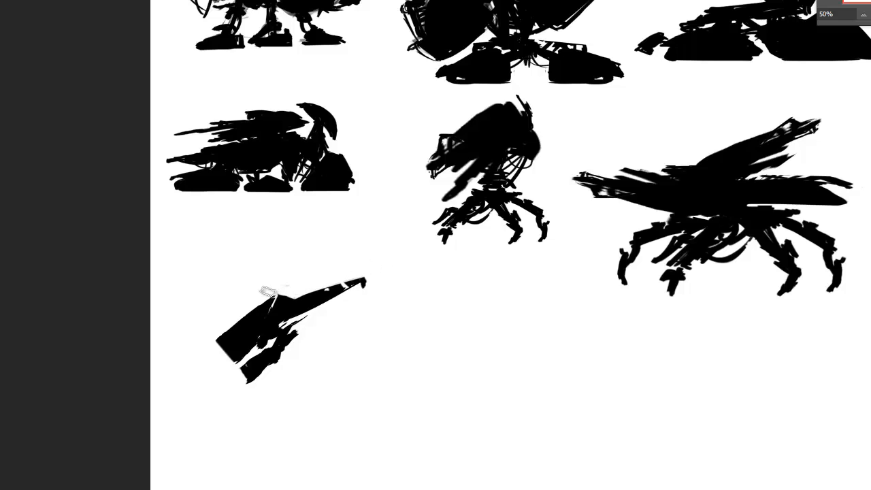
- Paint a rounded hull end and a lower leg on the diagonal silhouette, ending in a flat-bottomed front track outline
{"action": "key", "text": "space"}
{"action": "left_click_drag", "start_coordinate": [321, 327], "coordinate": [386, 314]}
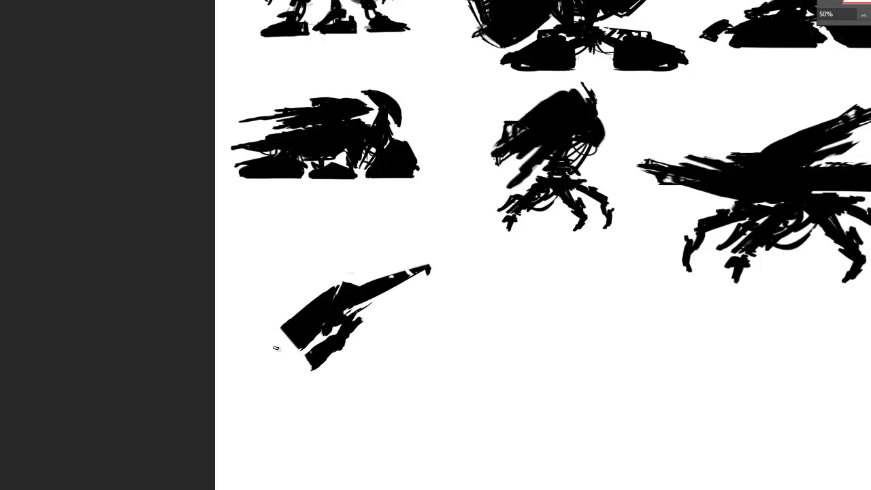
{"action": "mouse_move", "coordinate": [283, 344]}
{"action": "left_mouse_down"}
{"action": "mouse_move", "coordinate": [285, 335]}
{"action": "mouse_move", "coordinate": [298, 349]}
{"action": "left_mouse_up"}
{"action": "mouse_move", "coordinate": [312, 368]}
{"action": "left_mouse_down"}
{"action": "mouse_move", "coordinate": [265, 392]}
{"action": "mouse_move", "coordinate": [298, 389]}
{"action": "mouse_move", "coordinate": [303, 379]}
{"action": "mouse_move", "coordinate": [268, 392]}
{"action": "mouse_move", "coordinate": [306, 382]}
{"action": "mouse_move", "coordinate": [316, 364]}
{"action": "mouse_move", "coordinate": [291, 390]}
{"action": "left_mouse_up"}
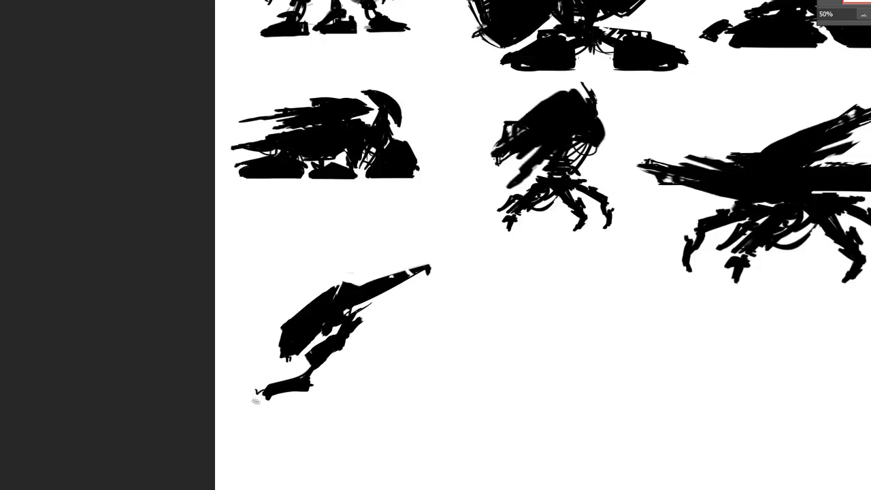
{"action": "key", "text": "ctrl+alt+z"}
{"action": "left_click_drag", "start_coordinate": [266, 402], "coordinate": [314, 402]}
- Draw an angular panel outline with parallel bracing lines beneath the diagonal barrel
{"action": "left_click_drag", "start_coordinate": [360, 318], "coordinate": [373, 307]}
{"action": "mouse_move", "coordinate": [426, 271]}
{"action": "left_mouse_down"}
{"action": "mouse_move", "coordinate": [384, 322]}
{"action": "mouse_move", "coordinate": [357, 332]}
{"action": "mouse_move", "coordinate": [386, 323]}
{"action": "mouse_move", "coordinate": [411, 285]}
{"action": "mouse_move", "coordinate": [364, 319]}
{"action": "mouse_move", "coordinate": [346, 312]}
{"action": "mouse_move", "coordinate": [421, 283]}
{"action": "left_mouse_up"}
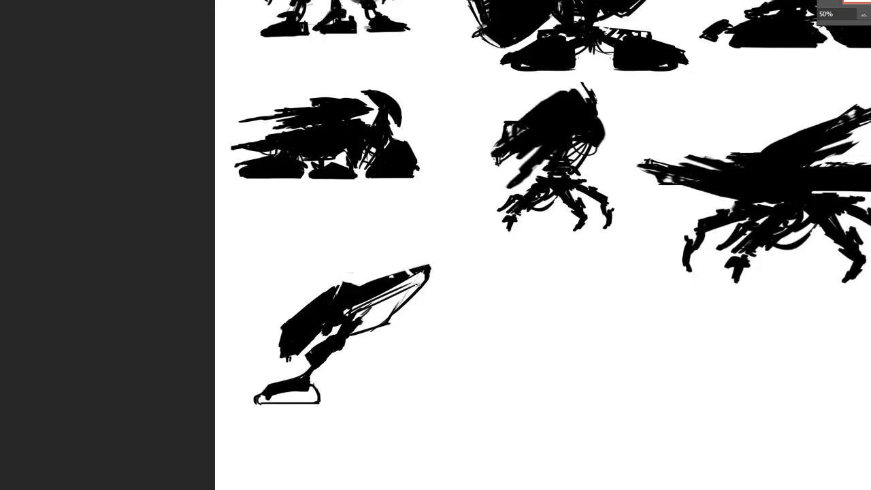
{"action": "mouse_move", "coordinate": [355, 317]}
{"action": "left_mouse_down"}
{"action": "mouse_move", "coordinate": [422, 282]}
{"action": "mouse_move", "coordinate": [390, 297]}
{"action": "left_mouse_up"}
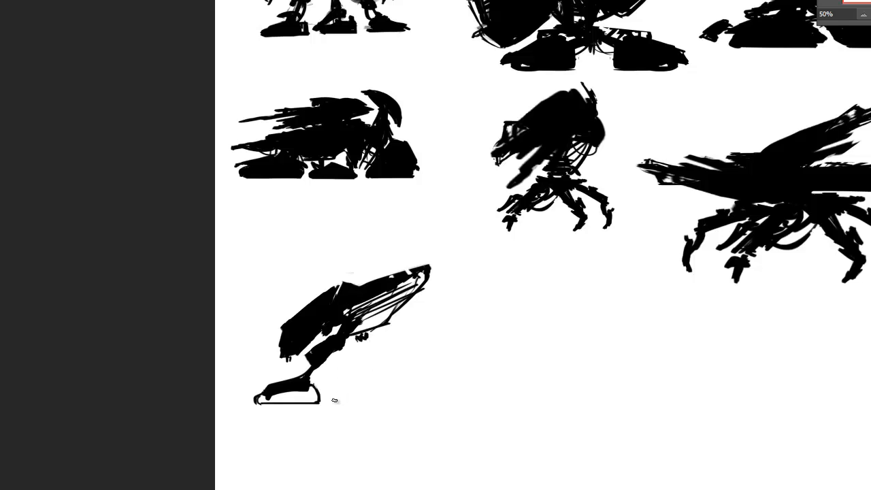
- Draw a straight base line for the rear track and paint the jointed leg linking it to the body
{"action": "left_click_drag", "start_coordinate": [335, 400], "coordinate": [443, 401]}
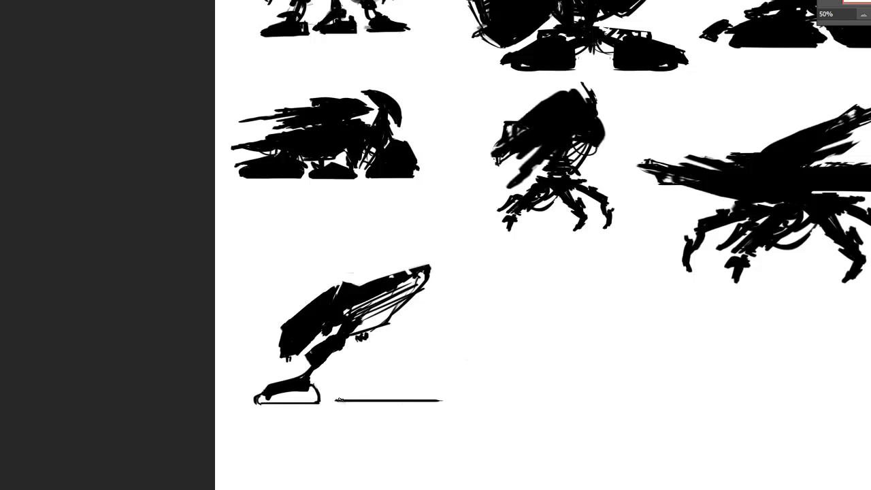
{"action": "left_click_drag", "start_coordinate": [338, 393], "coordinate": [383, 365]}
{"action": "mouse_move", "coordinate": [342, 381]}
{"action": "left_mouse_down"}
{"action": "mouse_move", "coordinate": [381, 359]}
{"action": "mouse_move", "coordinate": [364, 373]}
{"action": "mouse_move", "coordinate": [371, 371]}
{"action": "mouse_move", "coordinate": [365, 363]}
{"action": "mouse_move", "coordinate": [378, 362]}
{"action": "mouse_move", "coordinate": [379, 374]}
{"action": "mouse_move", "coordinate": [352, 377]}
{"action": "mouse_move", "coordinate": [360, 364]}
{"action": "mouse_move", "coordinate": [368, 376]}
{"action": "mouse_move", "coordinate": [357, 339]}
{"action": "left_mouse_up"}
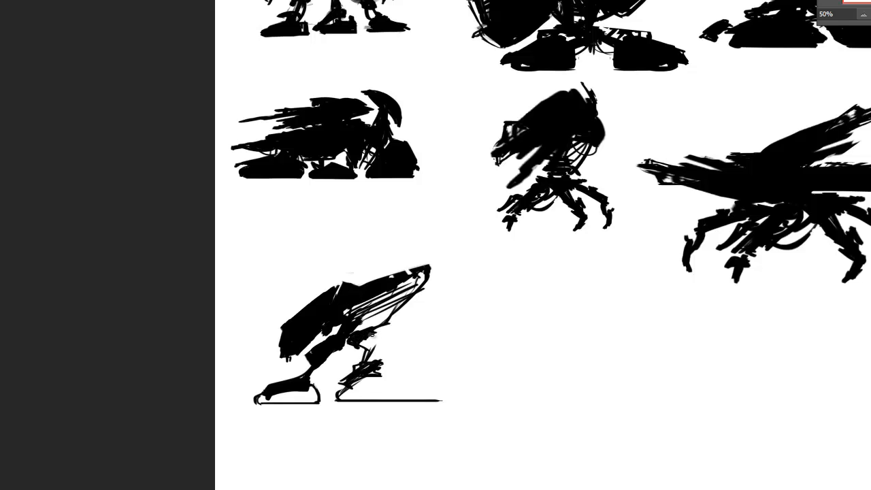
{"action": "left_click_drag", "start_coordinate": [360, 339], "coordinate": [391, 354]}
{"action": "mouse_move", "coordinate": [344, 382]}
{"action": "left_mouse_down"}
{"action": "mouse_move", "coordinate": [381, 373]}
{"action": "mouse_move", "coordinate": [373, 349]}
{"action": "left_mouse_up"}
- Fill and smooth the angular body under the barrel, and outline the rear track's sloping top and back edge
{"action": "mouse_move", "coordinate": [395, 311]}
{"action": "left_mouse_down"}
{"action": "mouse_move", "coordinate": [373, 326]}
{"action": "mouse_move", "coordinate": [378, 303]}
{"action": "mouse_move", "coordinate": [427, 278]}
{"action": "mouse_move", "coordinate": [375, 324]}
{"action": "left_mouse_up"}
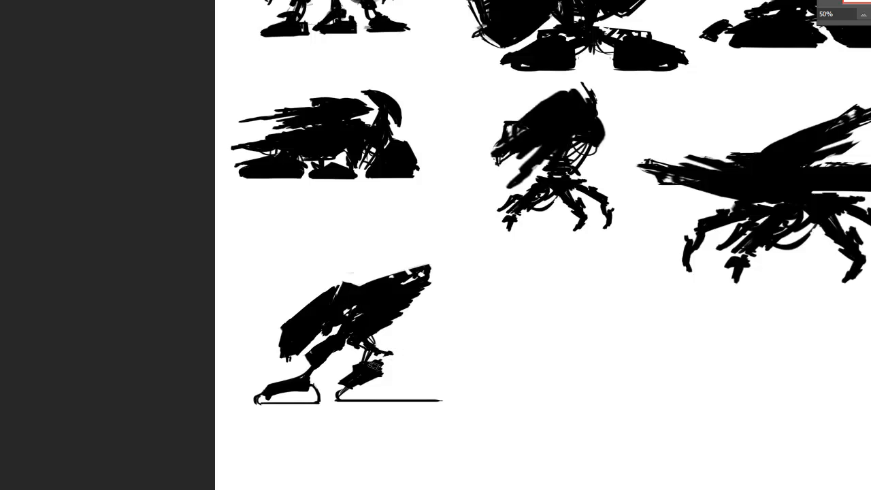
{"action": "mouse_move", "coordinate": [397, 365]}
{"action": "left_mouse_down"}
{"action": "mouse_move", "coordinate": [385, 367]}
{"action": "mouse_move", "coordinate": [414, 366]}
{"action": "mouse_move", "coordinate": [439, 399]}
{"action": "left_mouse_up"}
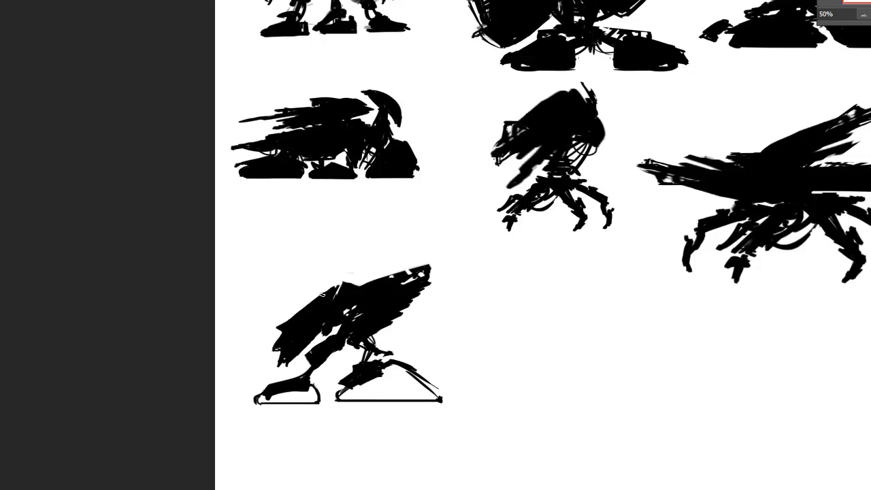
{"action": "left_click_drag", "start_coordinate": [324, 291], "coordinate": [291, 317]}
{"action": "left_click_drag", "start_coordinate": [400, 375], "coordinate": [394, 367]}
{"action": "mouse_move", "coordinate": [406, 307]}
{"action": "left_mouse_down"}
{"action": "mouse_move", "coordinate": [388, 328]}
{"action": "mouse_move", "coordinate": [431, 269]}
{"action": "left_mouse_up"}
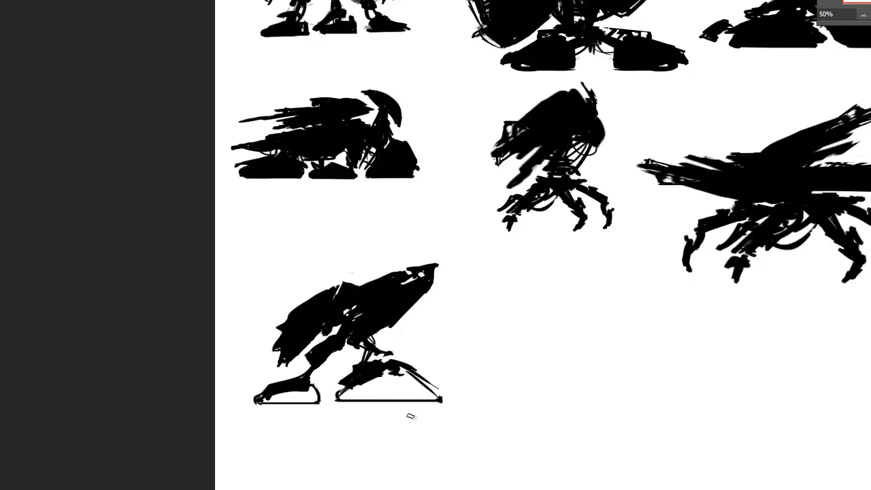
- Fill the front and rear track shapes with solid black using a larger brush
{"action": "key", "text": "]"}
{"action": "left_click_drag", "start_coordinate": [436, 387], "coordinate": [450, 393]}
{"action": "left_click_drag", "start_coordinate": [411, 370], "coordinate": [439, 400]}
{"action": "left_click_drag", "start_coordinate": [264, 398], "coordinate": [313, 392]}
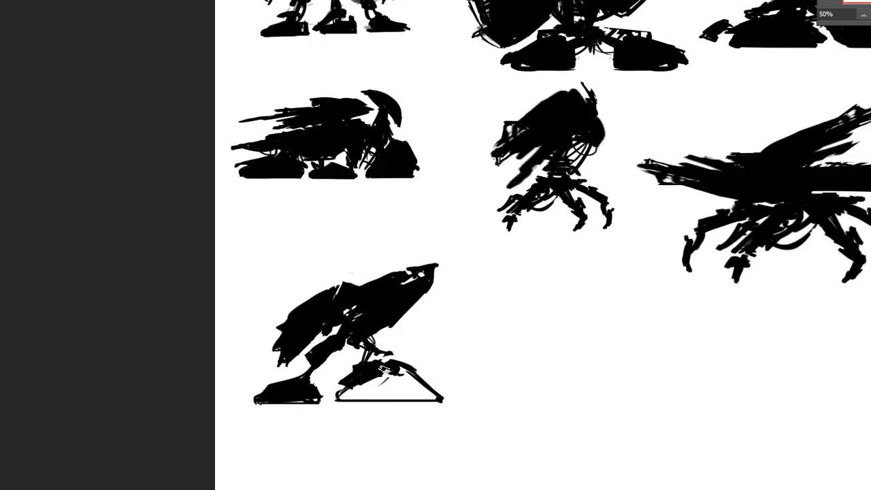
{"action": "mouse_move", "coordinate": [382, 396]}
{"action": "left_mouse_down"}
{"action": "mouse_move", "coordinate": [340, 396]}
{"action": "mouse_move", "coordinate": [417, 392]}
{"action": "mouse_move", "coordinate": [379, 395]}
{"action": "mouse_move", "coordinate": [405, 389]}
{"action": "mouse_move", "coordinate": [387, 373]}
{"action": "mouse_move", "coordinate": [364, 388]}
{"action": "mouse_move", "coordinate": [405, 390]}
{"action": "mouse_move", "coordinate": [397, 368]}
{"action": "mouse_move", "coordinate": [401, 390]}
{"action": "mouse_move", "coordinate": [429, 396]}
{"action": "mouse_move", "coordinate": [406, 379]}
{"action": "left_mouse_up"}
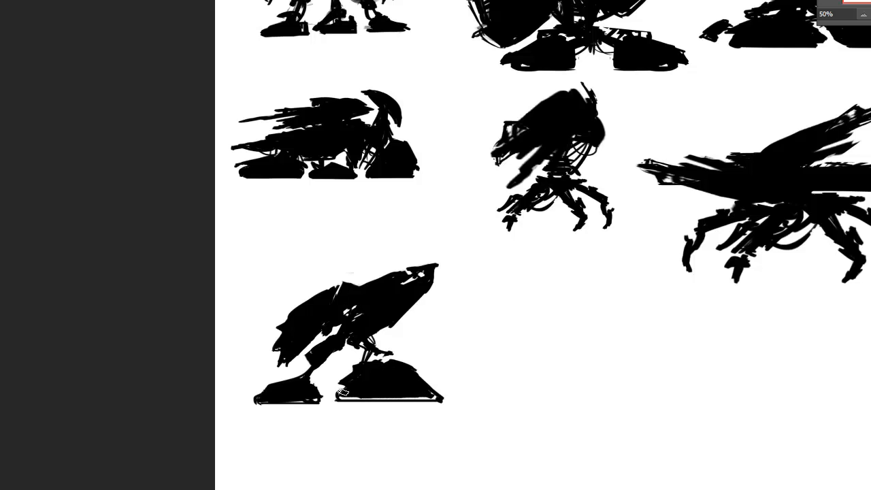
{"action": "mouse_move", "coordinate": [343, 392]}
{"action": "left_mouse_down"}
{"action": "mouse_move", "coordinate": [332, 398]}
{"action": "mouse_move", "coordinate": [423, 397]}
{"action": "left_mouse_up"}
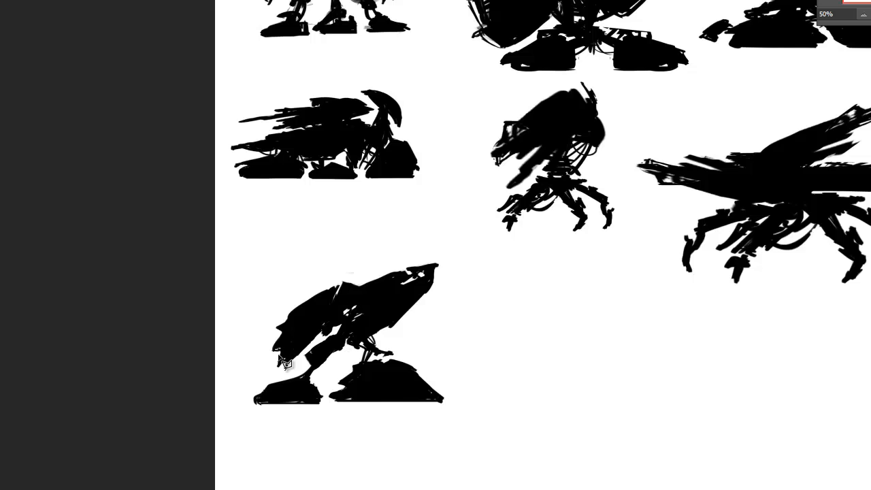
- Select the front hull plate with the Polygonal Lasso, duplicate it behind the vehicle and mirror the copy horizontally across the body
{"action": "left_click", "coordinate": [266, 311]}
{"action": "left_click", "coordinate": [250, 364]}
{"action": "left_click", "coordinate": [333, 374]}
{"action": "left_click", "coordinate": [357, 344]}
{"action": "left_click", "coordinate": [357, 274]}
{"action": "left_click", "coordinate": [342, 258]}
{"action": "left_click", "coordinate": [310, 264]}
{"action": "left_click", "coordinate": [266, 310]}
{"action": "mouse_move", "coordinate": [354, 364]}
{"action": "left_mouse_down"}
{"action": "mouse_move", "coordinate": [477, 340]}
{"action": "mouse_move", "coordinate": [493, 300]}
{"action": "mouse_move", "coordinate": [507, 294]}
{"action": "left_mouse_up"}
{"action": "key", "text": "ctrl+t"}
{"action": "left_click_drag", "start_coordinate": [471, 318], "coordinate": [384, 318]}
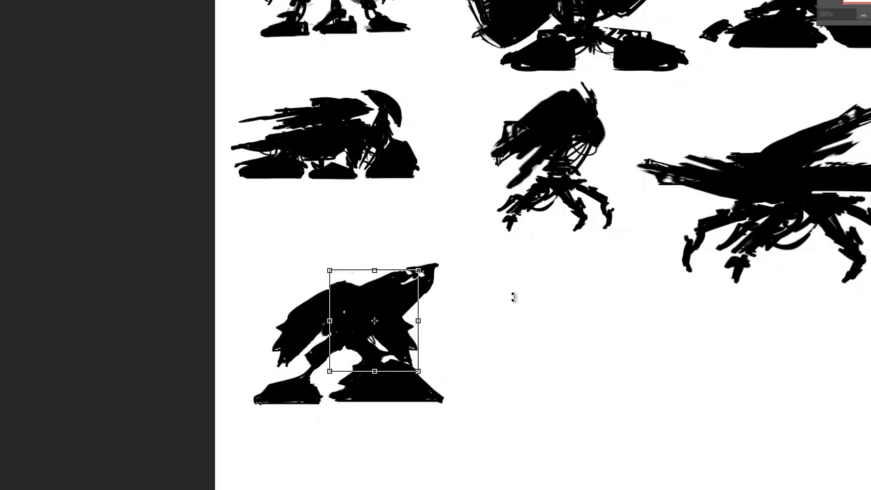
- Rotate the mirrored plate to a steep angle, set it clear behind the vehicle, deselect it and erase its excess edges
{"action": "left_click_drag", "start_coordinate": [511, 297], "coordinate": [502, 319]}
{"action": "left_click_drag", "start_coordinate": [424, 285], "coordinate": [485, 286]}
{"action": "left_click_drag", "start_coordinate": [499, 255], "coordinate": [480, 252]}
{"action": "left_click_drag", "start_coordinate": [407, 287], "coordinate": [392, 272]}
{"action": "left_click_drag", "start_coordinate": [524, 246], "coordinate": [536, 282]}
{"action": "mouse_move", "coordinate": [418, 292]}
{"action": "left_mouse_down"}
{"action": "mouse_move", "coordinate": [384, 271]}
{"action": "mouse_move", "coordinate": [439, 327]}
{"action": "mouse_move", "coordinate": [489, 340]}
{"action": "mouse_move", "coordinate": [474, 341]}
{"action": "mouse_move", "coordinate": [505, 382]}
{"action": "mouse_move", "coordinate": [459, 342]}
{"action": "mouse_move", "coordinate": [483, 344]}
{"action": "mouse_move", "coordinate": [485, 320]}
{"action": "mouse_move", "coordinate": [496, 315]}
{"action": "mouse_move", "coordinate": [492, 356]}
{"action": "mouse_move", "coordinate": [484, 338]}
{"action": "left_mouse_up"}
{"action": "key", "text": "Return"}
{"action": "key", "text": "ctrl+d"}
{"action": "key", "text": "e"}
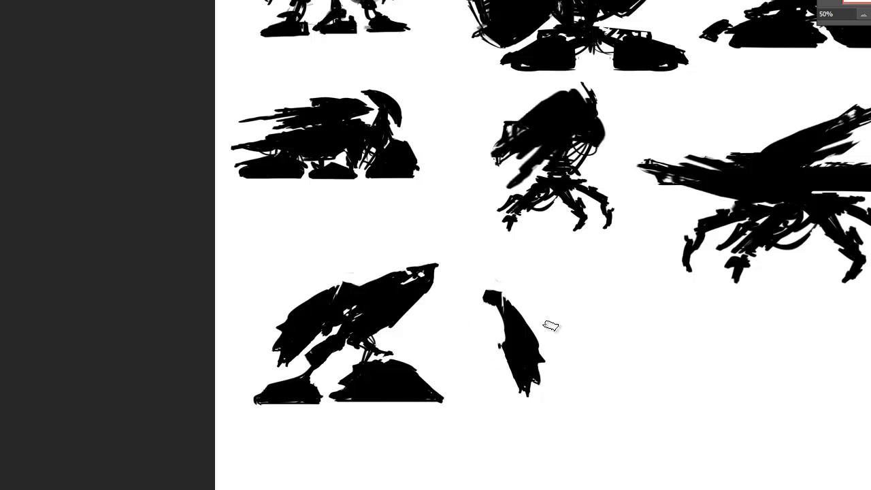
- Move the loose plate onto the raised end of the bottom-row vehicle's body and rotate it to jut outward, nearly horizontal
{"action": "key", "text": "v"}
{"action": "left_click_drag", "start_coordinate": [536, 344], "coordinate": [430, 299]}
{"action": "key", "text": "ctrl+t"}
{"action": "left_click_drag", "start_coordinate": [525, 249], "coordinate": [416, 224]}
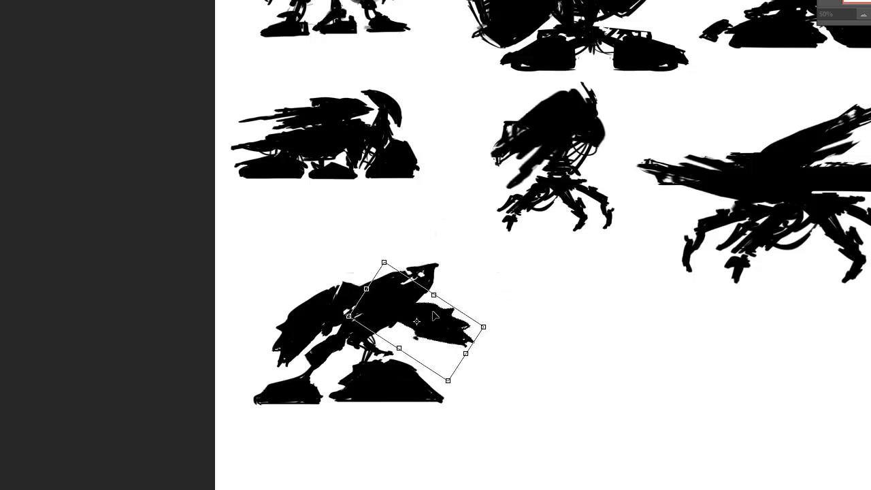
{"action": "left_click_drag", "start_coordinate": [424, 313], "coordinate": [454, 303]}
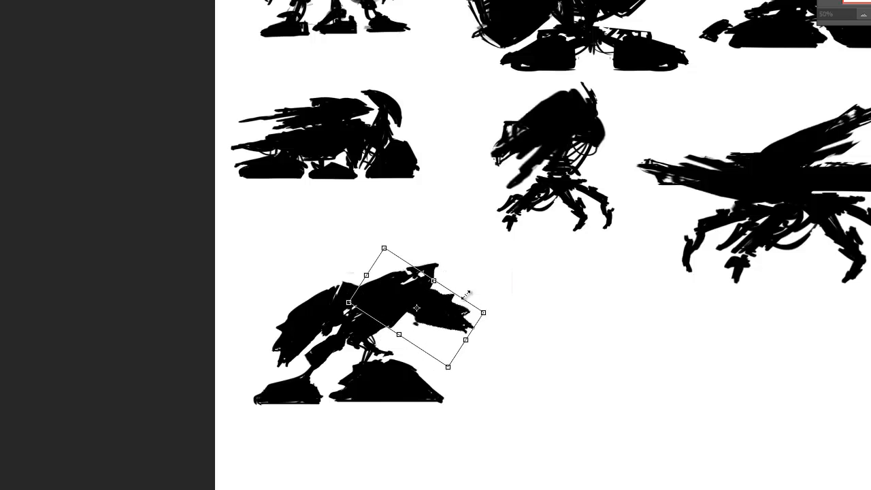
{"action": "left_click_drag", "start_coordinate": [522, 276], "coordinate": [496, 254]}
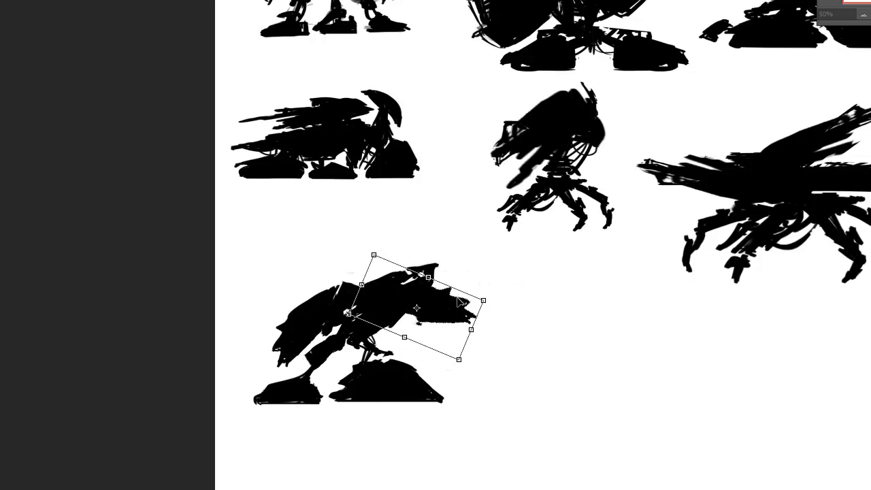
{"action": "left_click_drag", "start_coordinate": [446, 311], "coordinate": [462, 295]}
{"action": "mouse_move", "coordinate": [544, 270]}
{"action": "left_mouse_down"}
{"action": "mouse_move", "coordinate": [536, 252]}
{"action": "mouse_move", "coordinate": [540, 274]}
{"action": "left_mouse_up"}
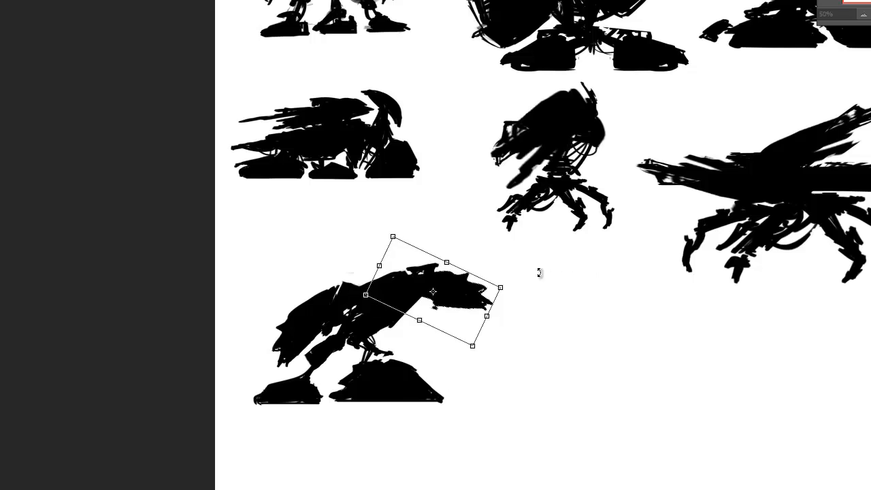
{"action": "left_click_drag", "start_coordinate": [464, 301], "coordinate": [447, 309]}
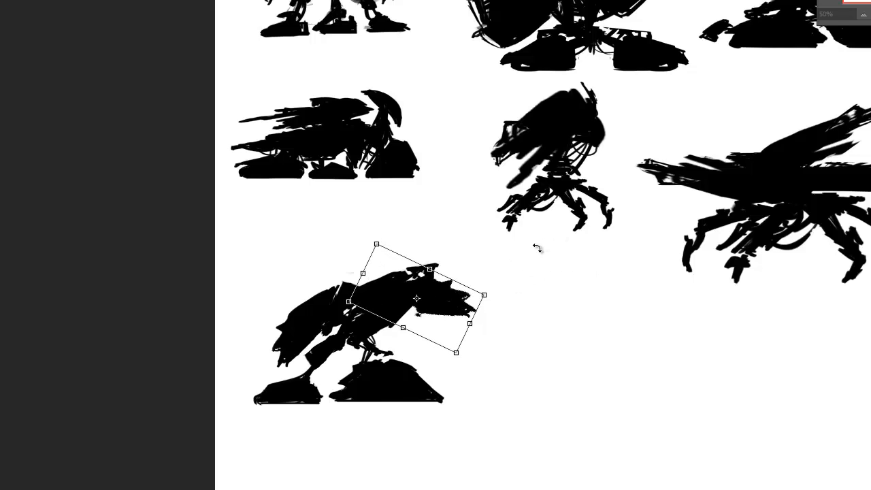
{"action": "key", "text": "Return"}
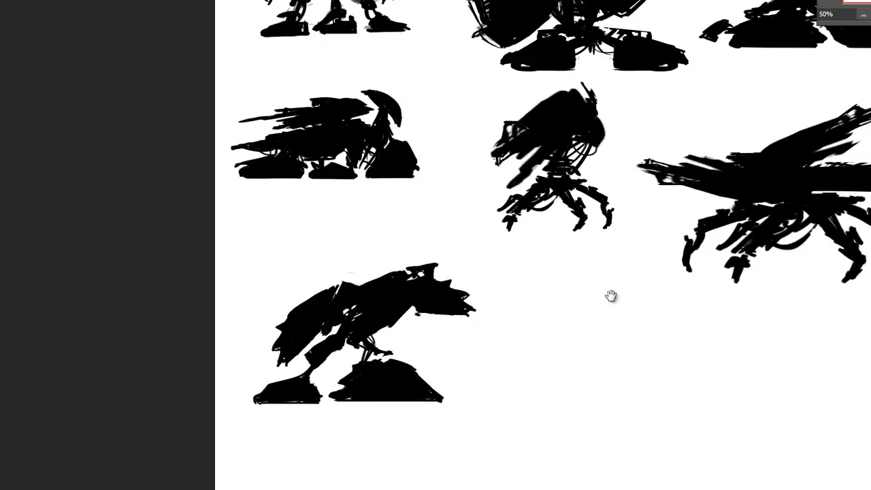
- Paint thin curved struts and a small pointed black shape beneath the attached plate
{"action": "left_click_drag", "start_coordinate": [608, 296], "coordinate": [547, 255]}
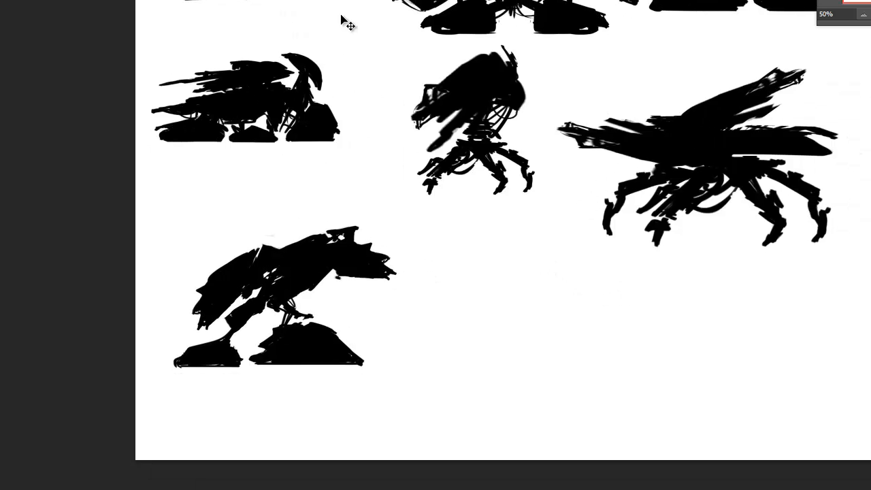
{"action": "key", "text": "l"}
{"action": "mouse_move", "coordinate": [318, 283]}
{"action": "left_mouse_down"}
{"action": "mouse_move", "coordinate": [341, 296]}
{"action": "mouse_move", "coordinate": [352, 277]}
{"action": "left_mouse_up"}
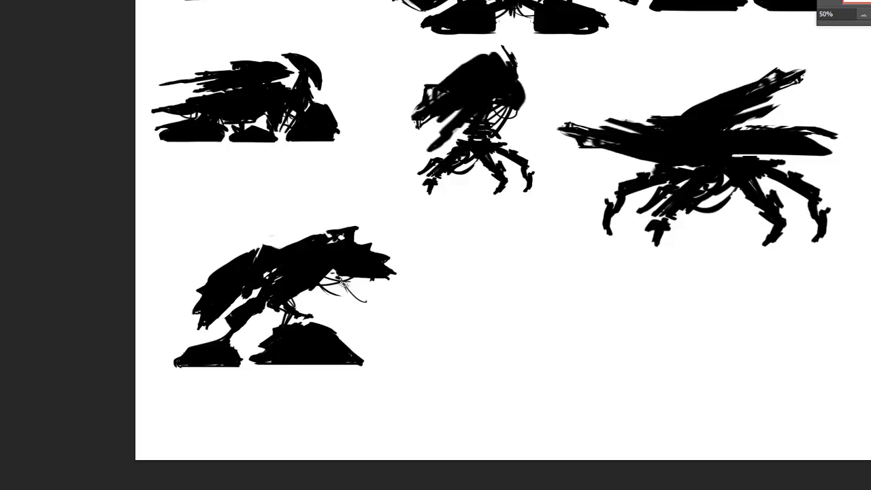
{"action": "left_click_drag", "start_coordinate": [343, 281], "coordinate": [381, 282]}
{"action": "left_click_drag", "start_coordinate": [347, 281], "coordinate": [381, 286]}
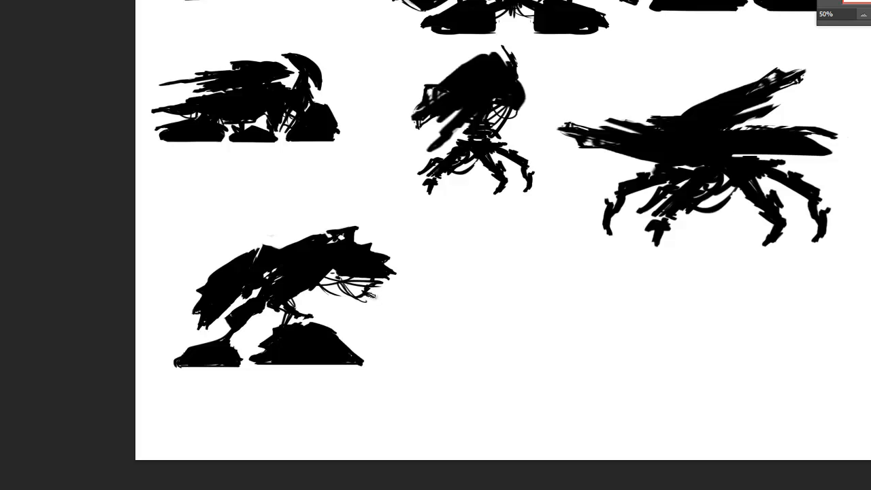
{"action": "left_click_drag", "start_coordinate": [384, 304], "coordinate": [368, 294]}
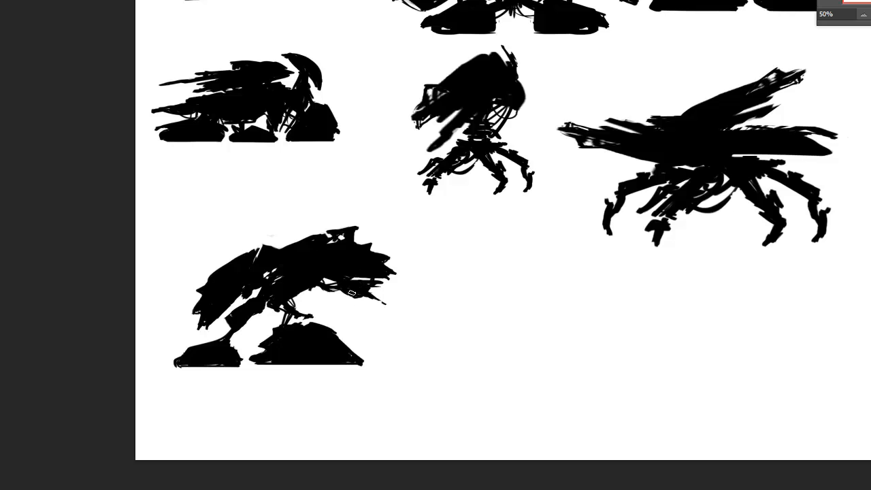
- Review the whole sheet of silhouettes, then examine the tanks and walkers in the upper rows up close
{"action": "key", "text": "ctrl+minus"}
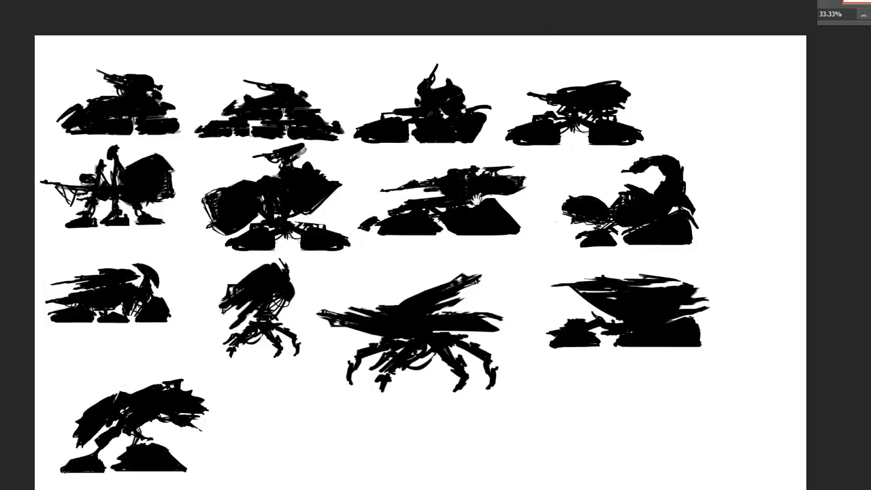
{"action": "key", "text": "ctrl+plus"}
{"action": "left_click_drag", "start_coordinate": [386, 283], "coordinate": [439, 283]}
{"action": "left_click_drag", "start_coordinate": [377, 220], "coordinate": [370, 274]}
{"action": "left_click_drag", "start_coordinate": [539, 66], "coordinate": [449, 213]}
{"action": "left_click_drag", "start_coordinate": [402, 293], "coordinate": [473, 246]}
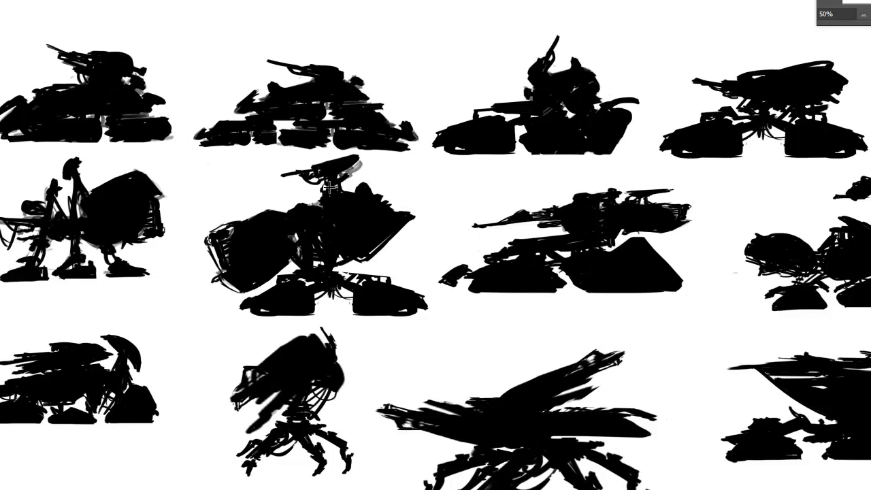
{"action": "left_click_drag", "start_coordinate": [417, 169], "coordinate": [431, 180]}
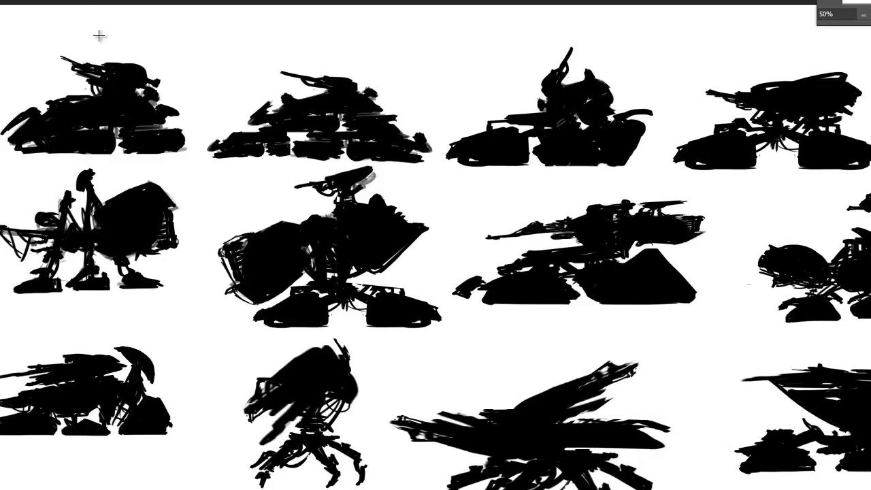
{"action": "left_click_drag", "start_coordinate": [208, 87], "coordinate": [217, 74]}
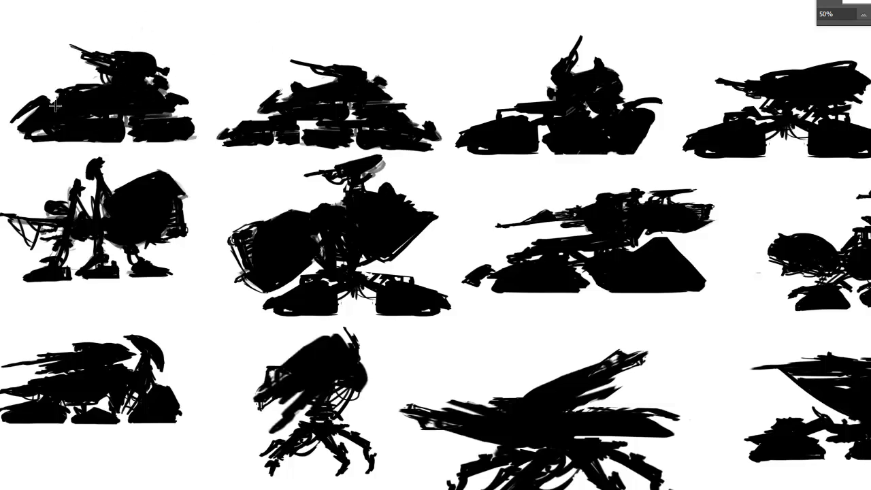
{"action": "left_click_drag", "start_coordinate": [425, 112], "coordinate": [368, 95]}
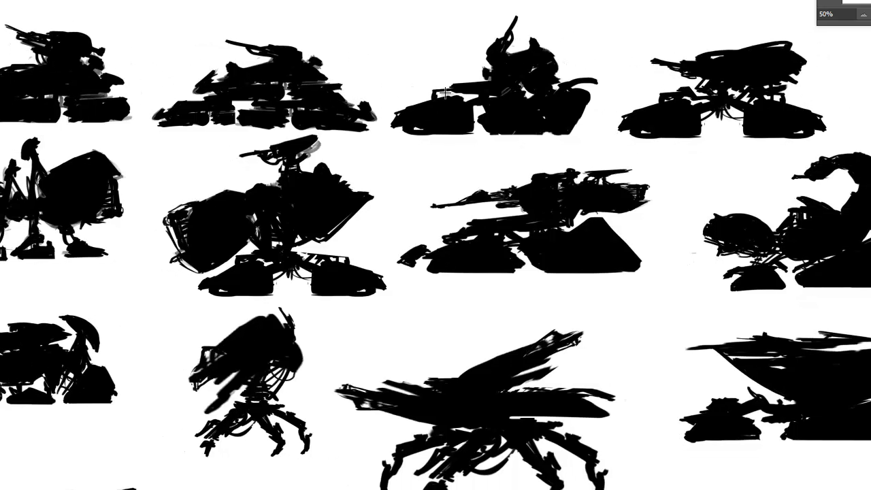